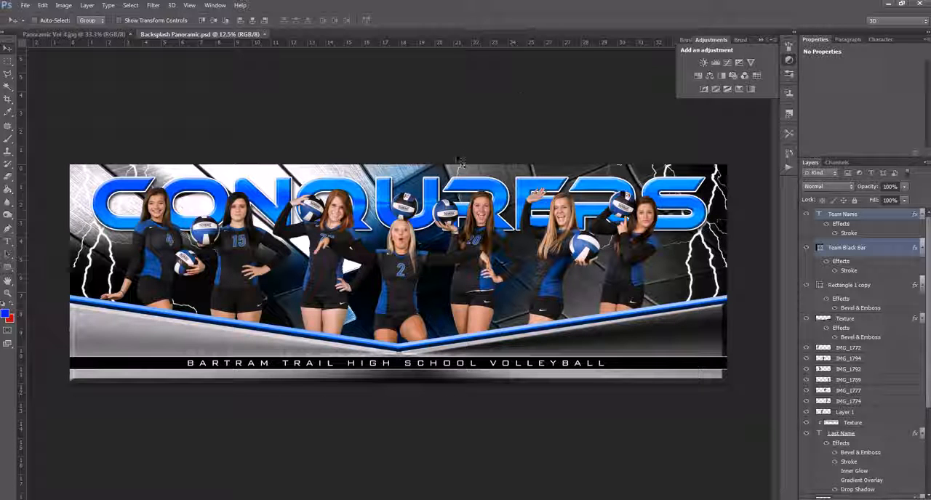
- Delete the seven player photo layers, from IMG_1772 through Layer 1
right_click(399, 263)
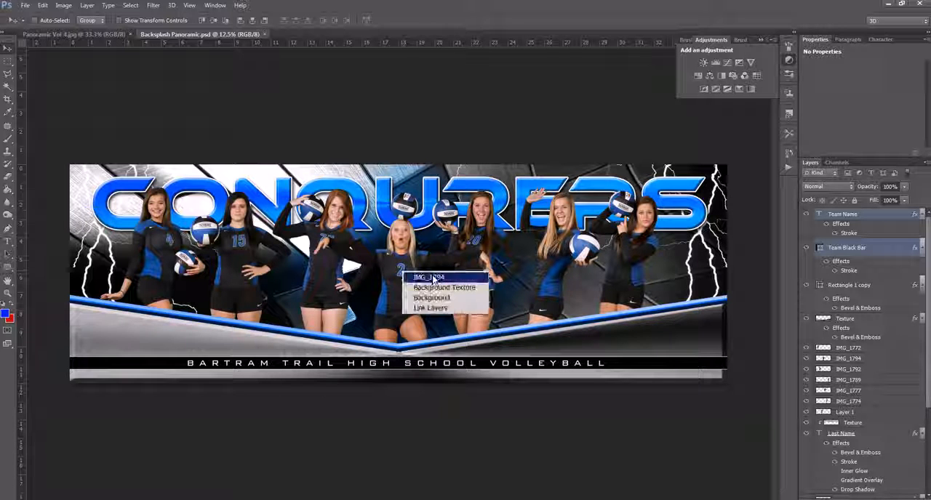
click(414, 271)
click(878, 348)
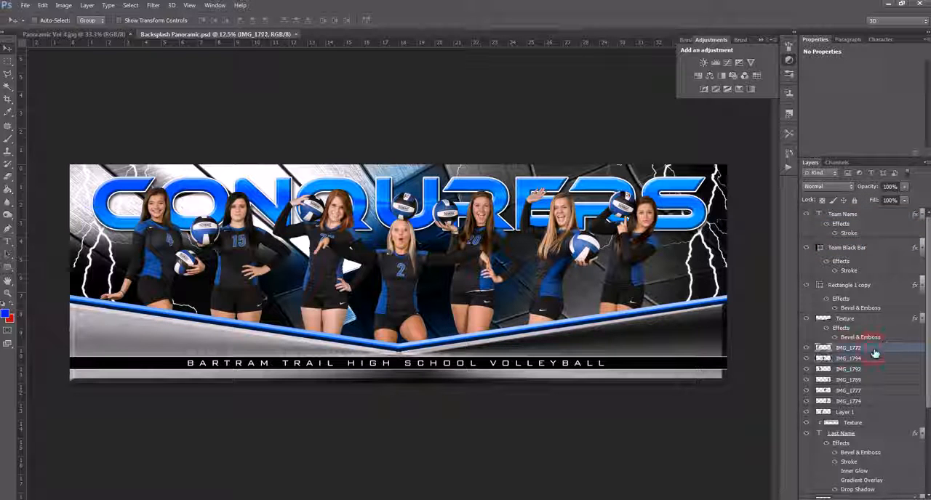
shift+click(877, 413)
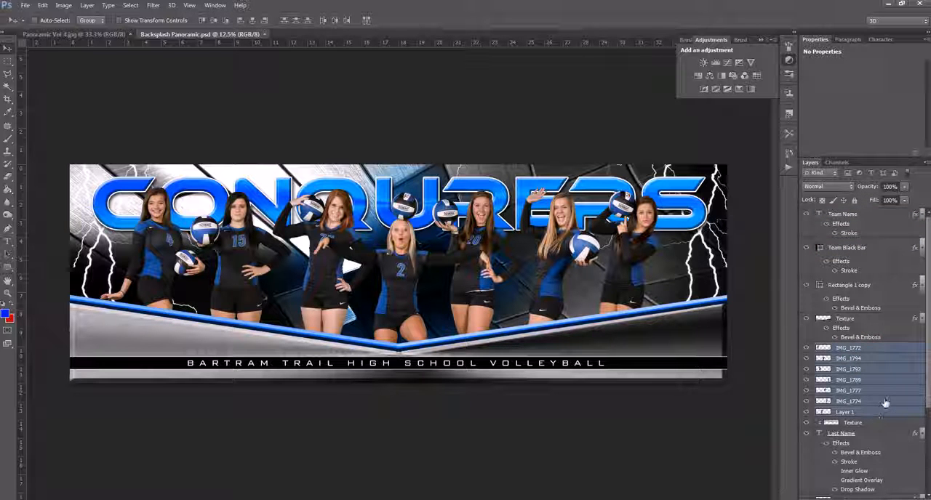
key(Delete)
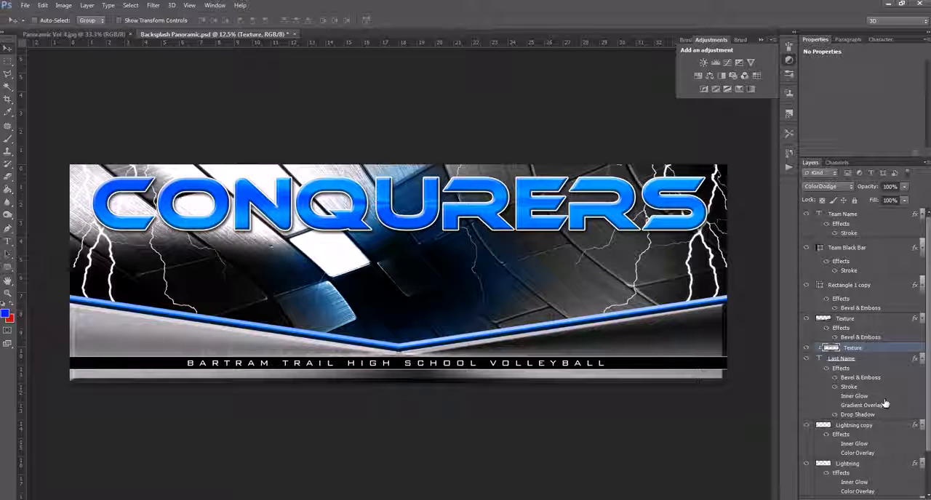
- Change the middle colour stop of the Background Texture layer's gradient overlay to red d30000 and apply the layer style
scroll(880, 396, down, 1)
scroll(878, 395, down, 1)
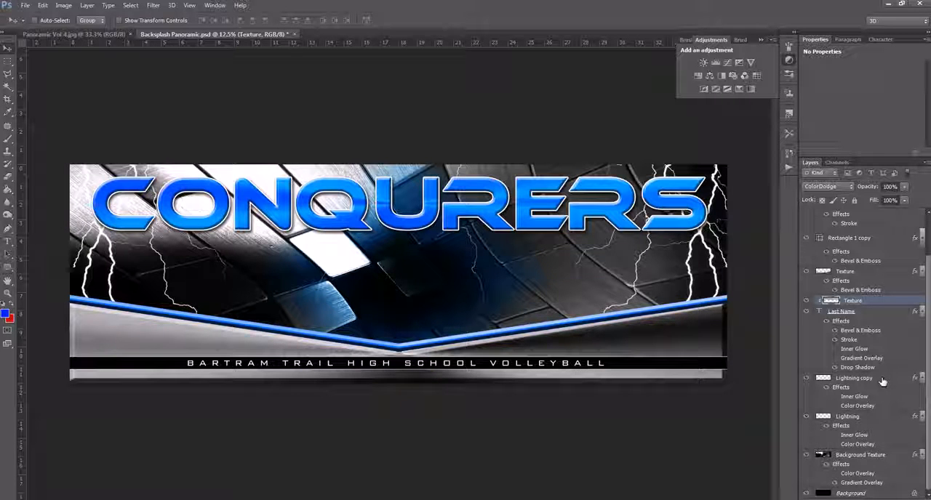
double_click(858, 483)
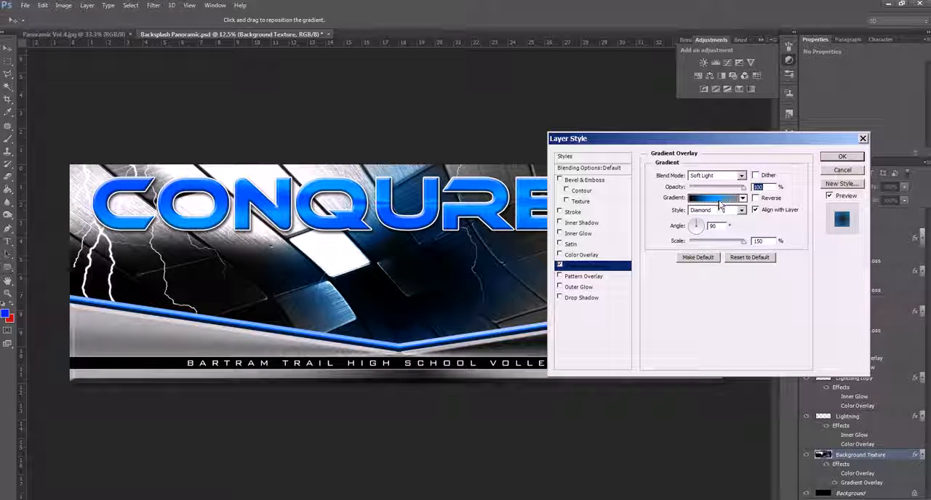
click(714, 200)
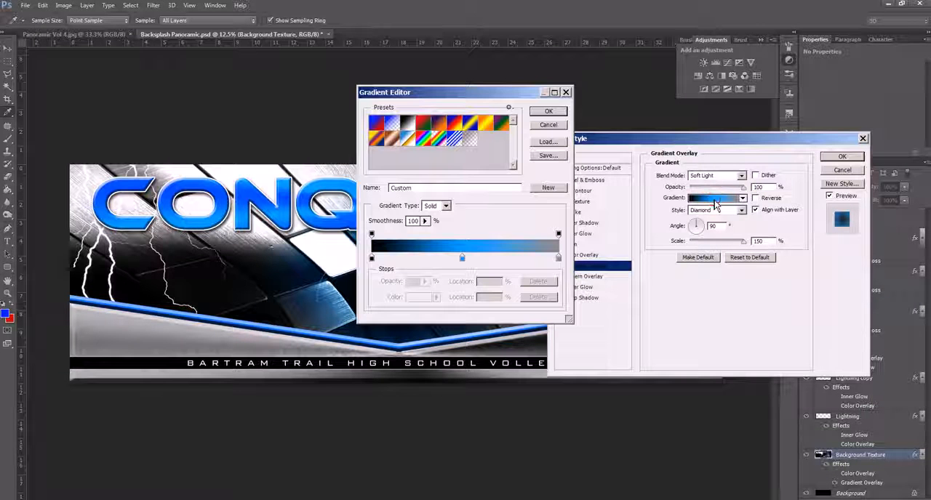
double_click(461, 259)
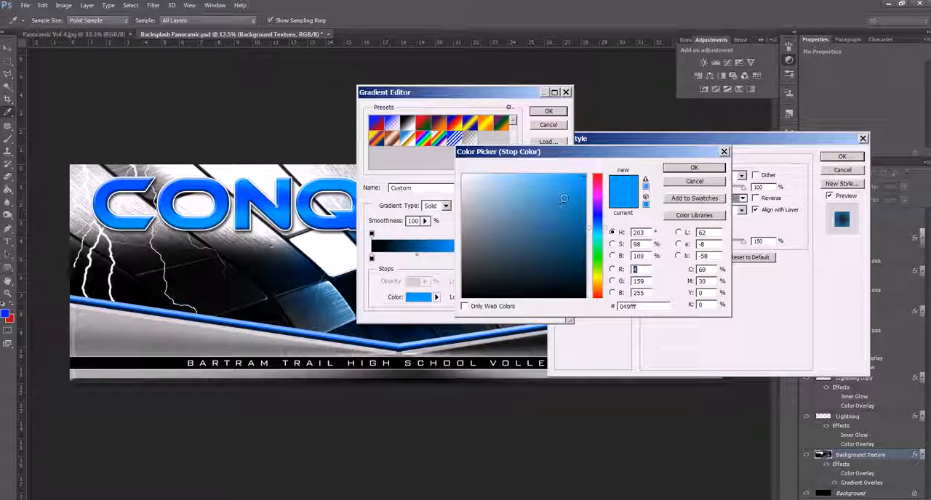
mouse_move(594, 202)
mouse_down()
mouse_move(597, 174)
mouse_move(586, 196)
mouse_up()
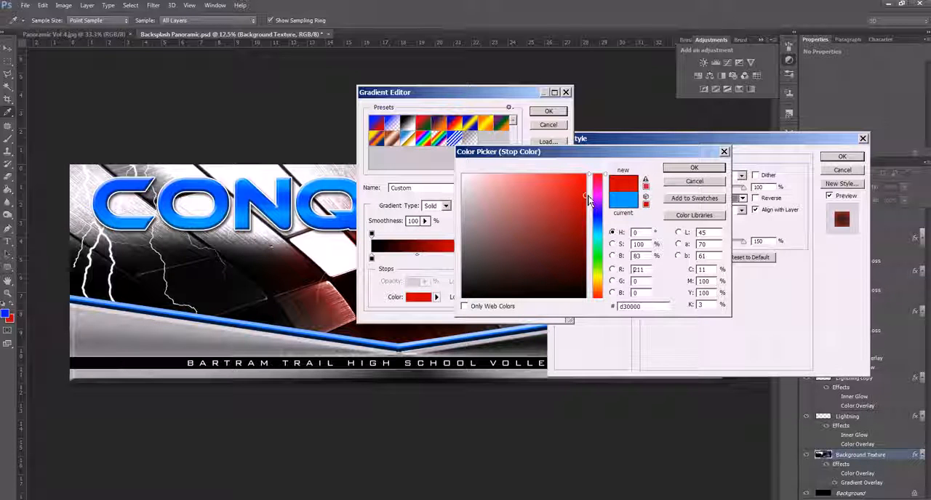
drag(658, 306, 602, 308)
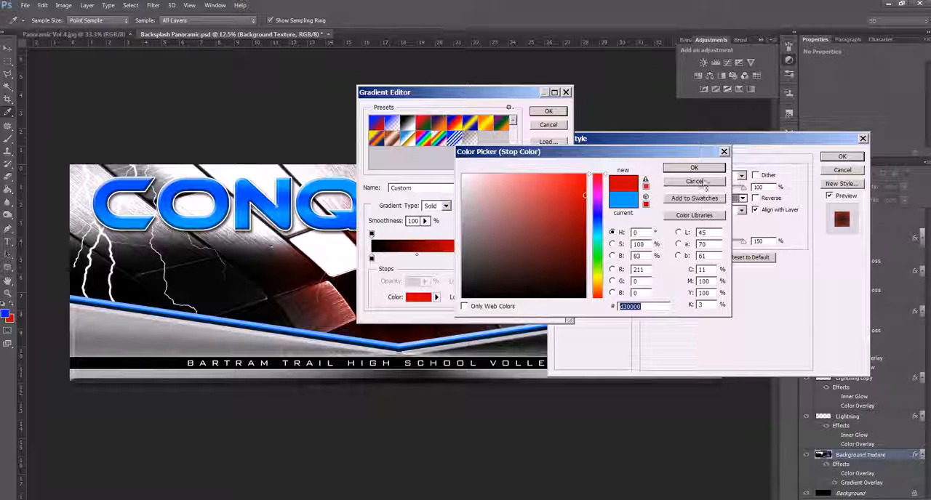
click(693, 168)
click(563, 112)
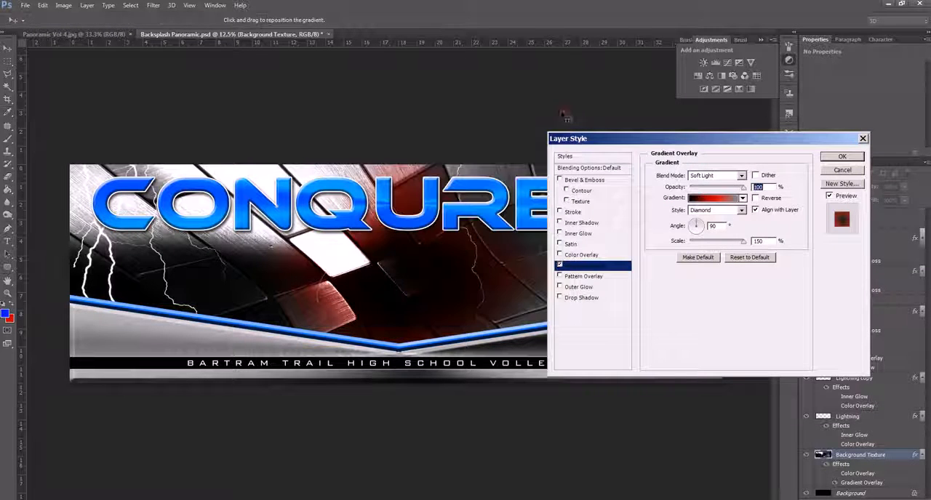
click(841, 156)
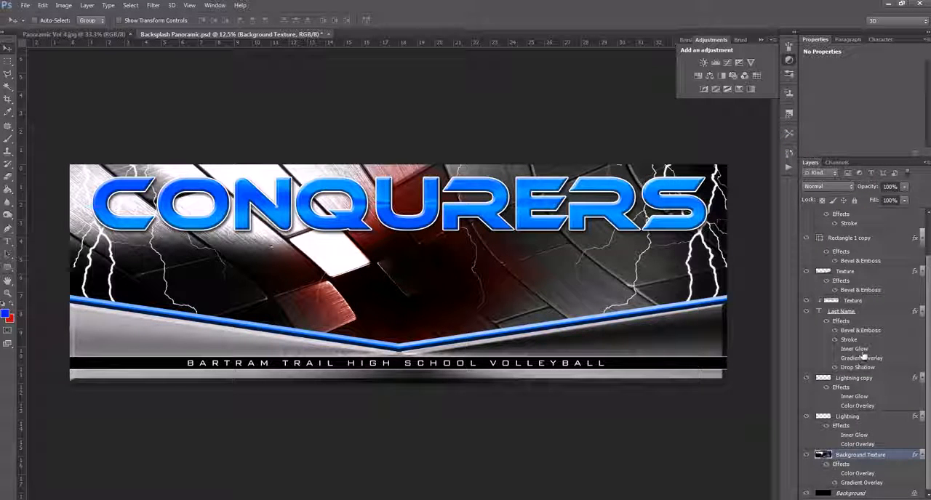
- Recolour the V-shaped stripe on the Rectangle 1 copy layer to d30000
scroll(864, 353, up, 3)
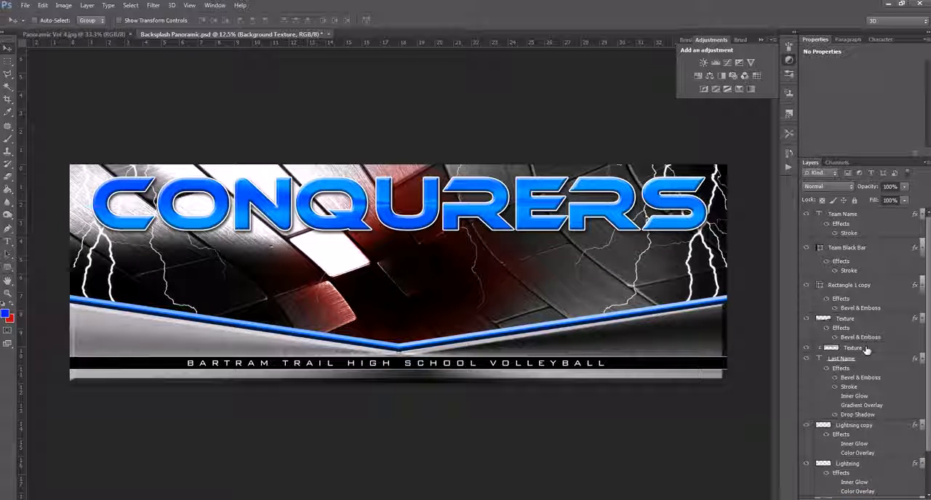
scroll(869, 343, down, 3)
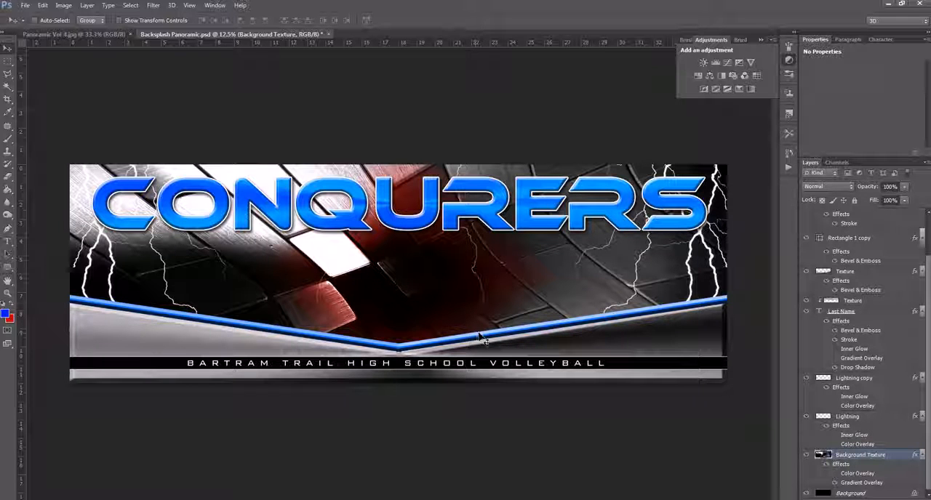
right_click(495, 340)
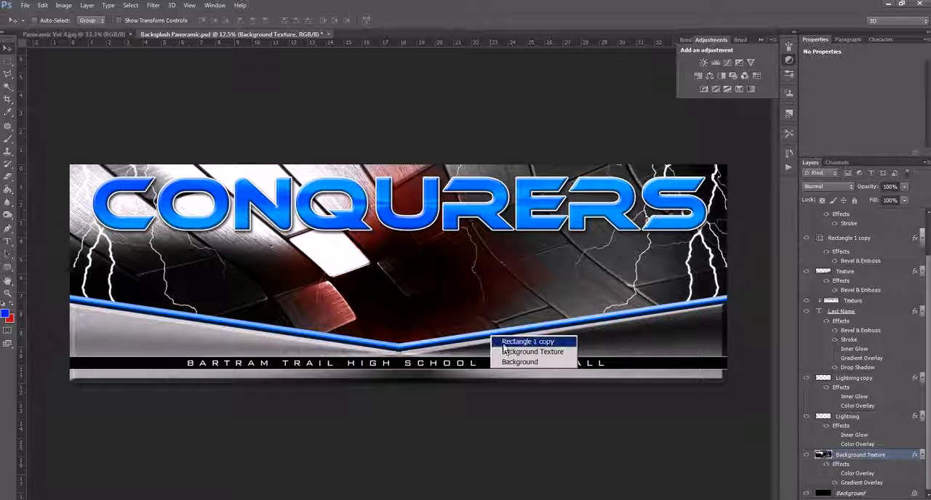
click(515, 342)
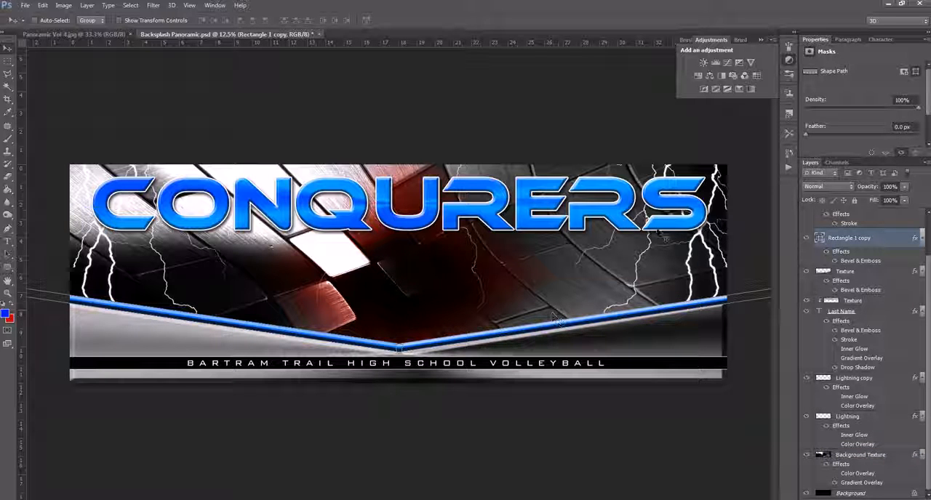
double_click(820, 240)
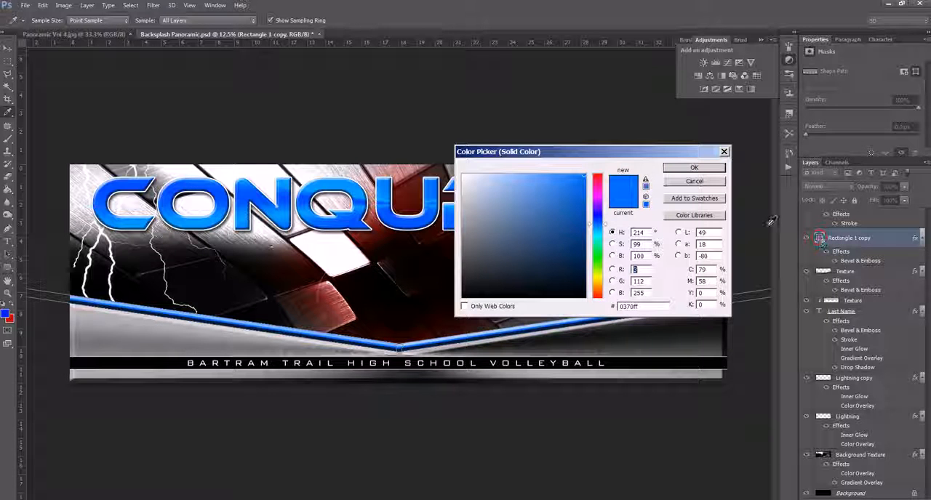
click(656, 306)
text(d30000)
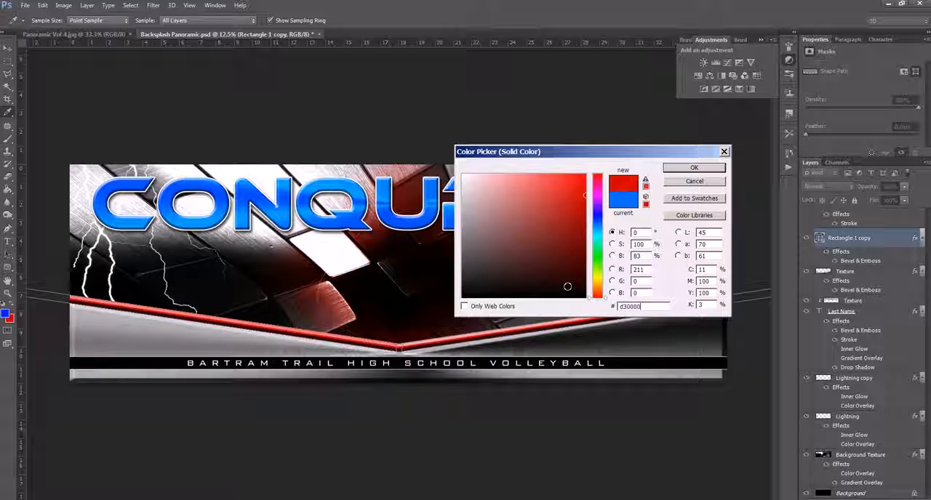
click(696, 168)
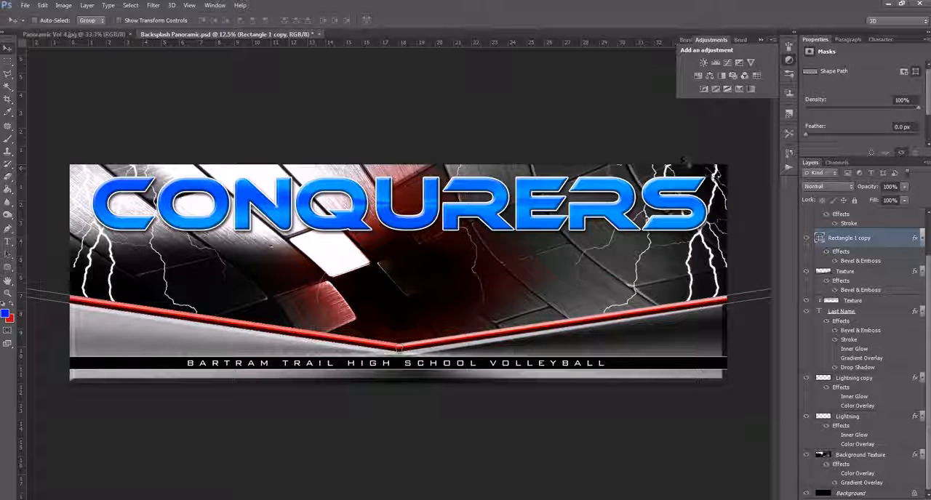
- Try the text colour d30000 on the CONQURERS title's Last Name layer and undo the change
right_click(524, 185)
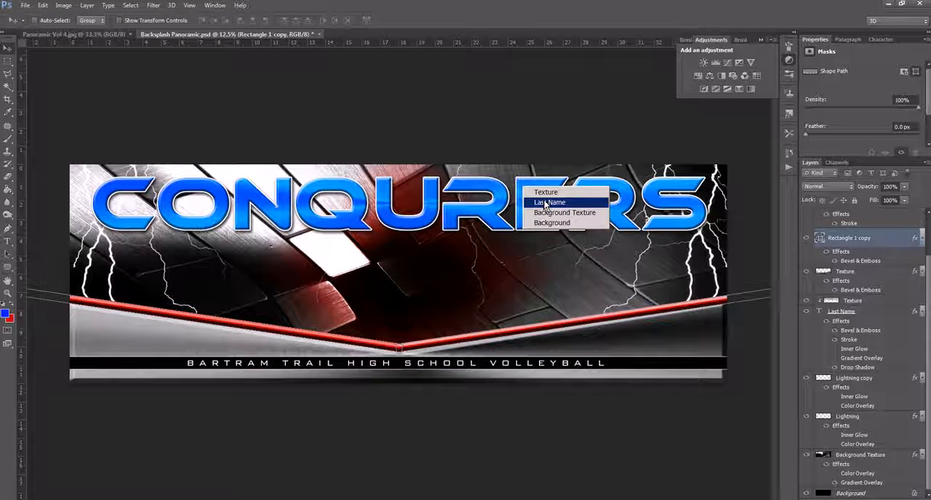
click(550, 201)
click(883, 39)
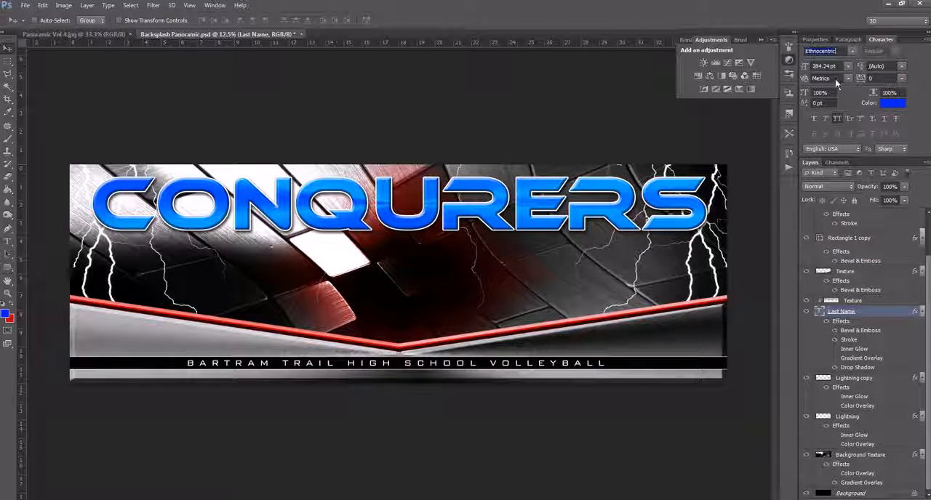
click(894, 104)
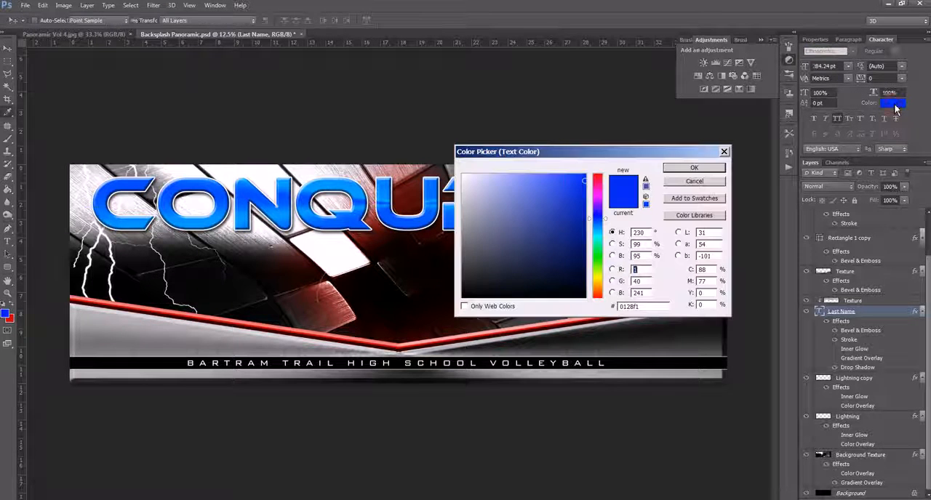
double_click(629, 306)
text(ff0000)
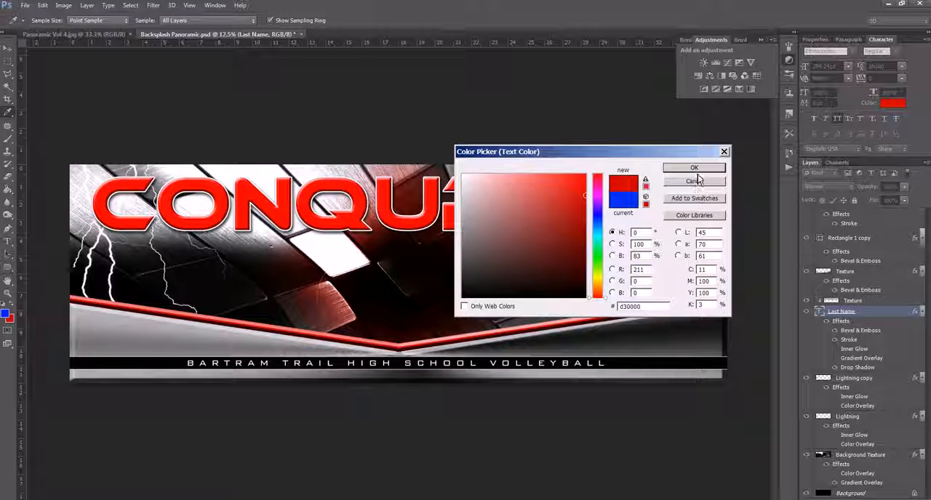
click(694, 167)
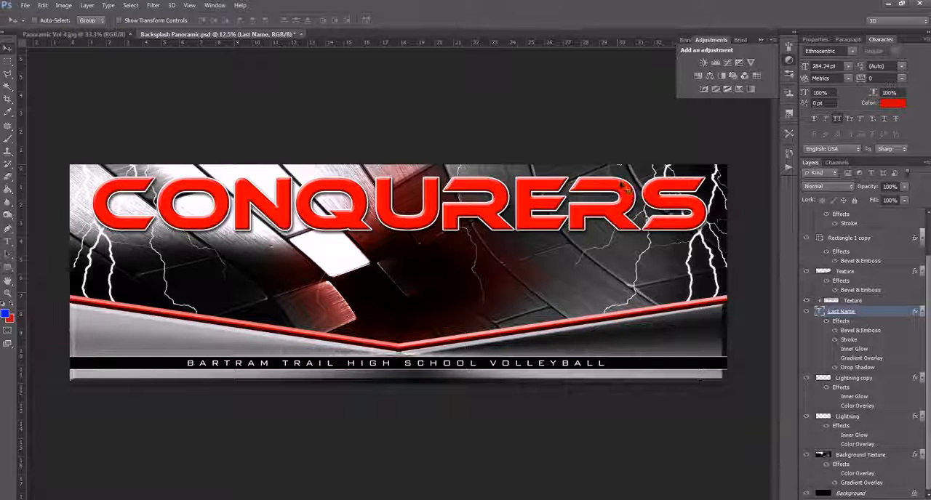
key(ctrl+z)
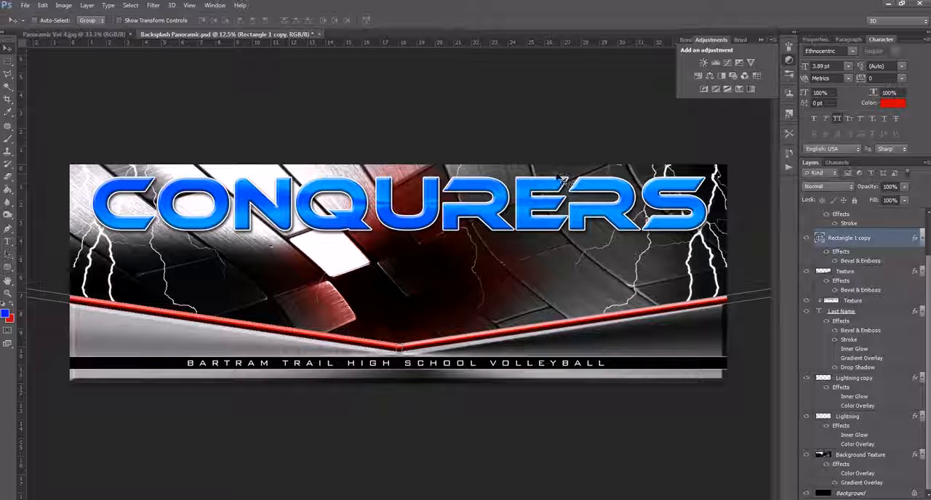
- Set the text colour of the CONQURERS title on the Last Name layer to d30000
right_click(540, 214)
click(554, 210)
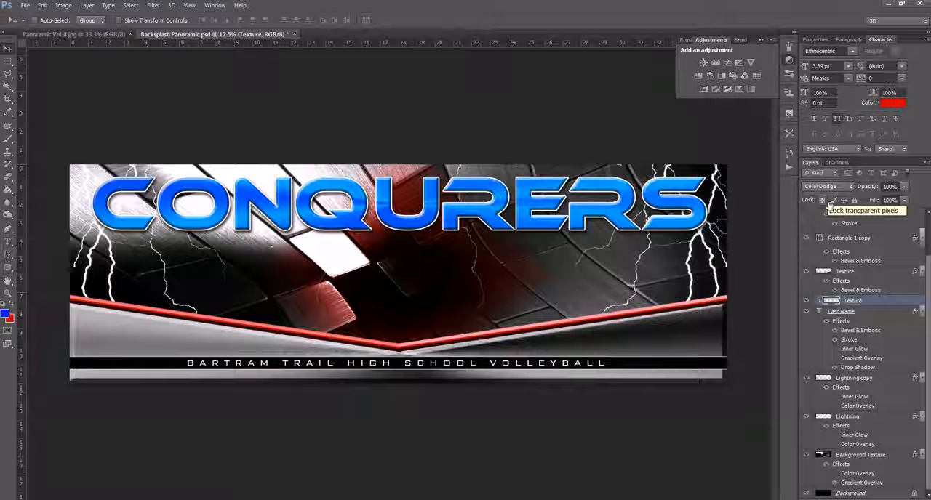
click(867, 313)
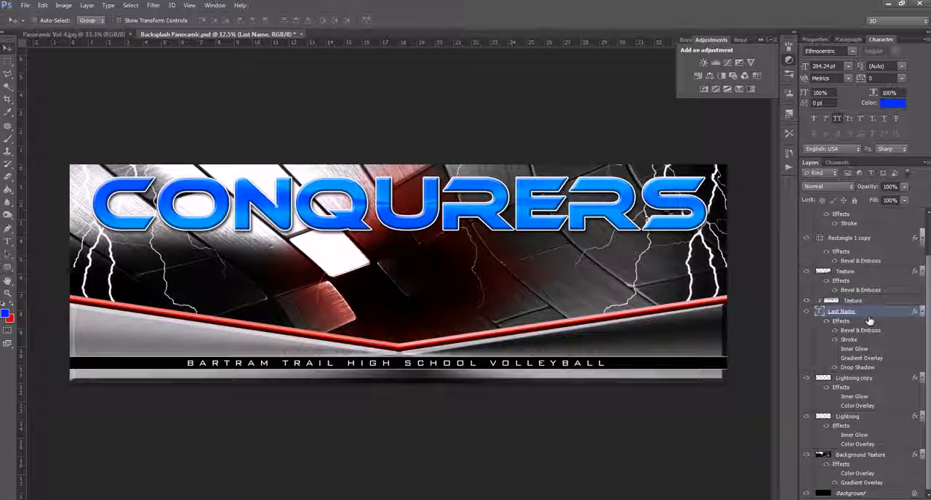
click(890, 104)
drag(660, 306, 582, 291)
text(d30000)
click(684, 172)
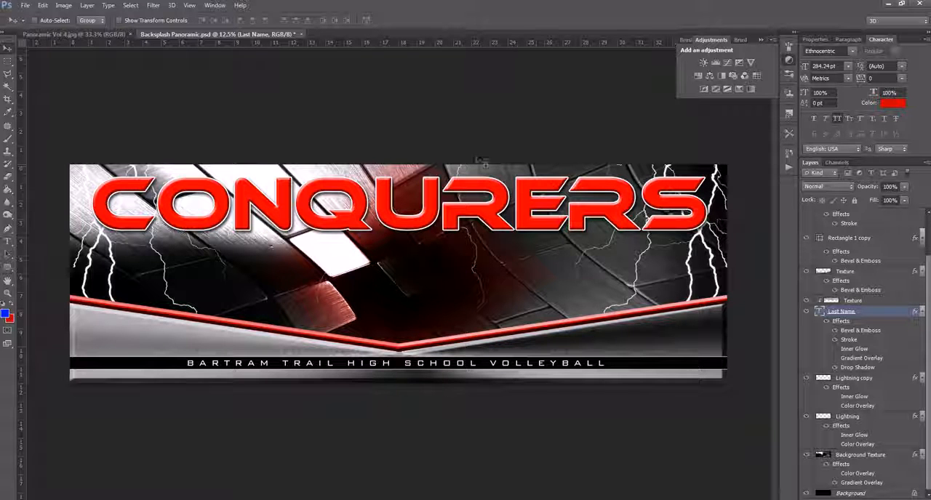
- Try out blend modes on the Texture layer clipped to the CONQURERS title and set it to Linear Burn
click(887, 301)
click(837, 187)
click(838, 189)
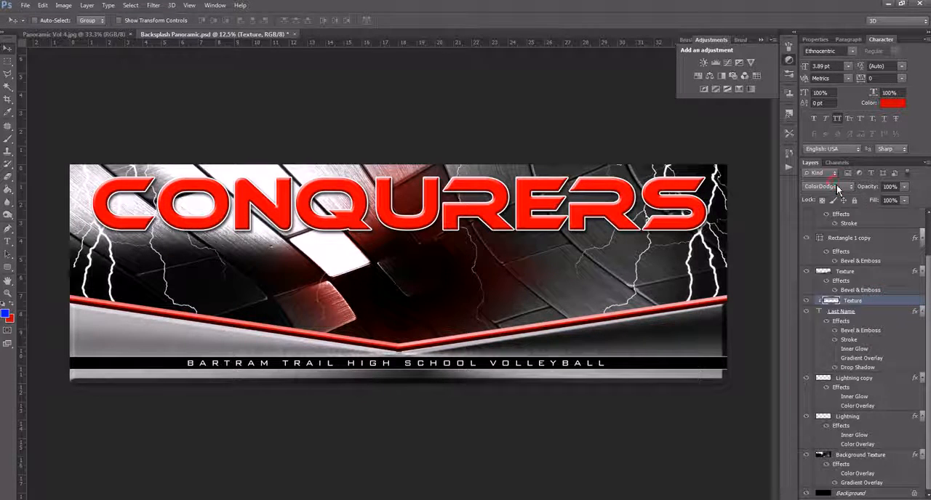
key(Down)
key(Down)
key(Down)
key(Down)
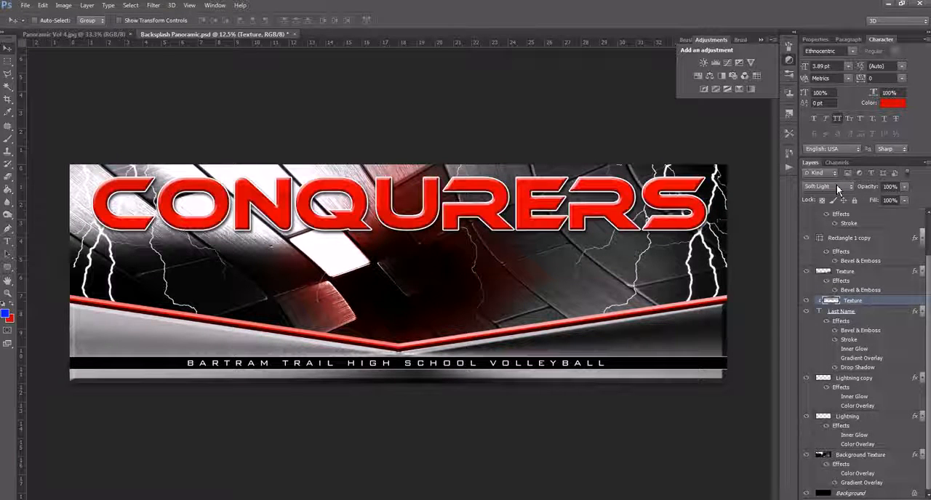
key(Down)
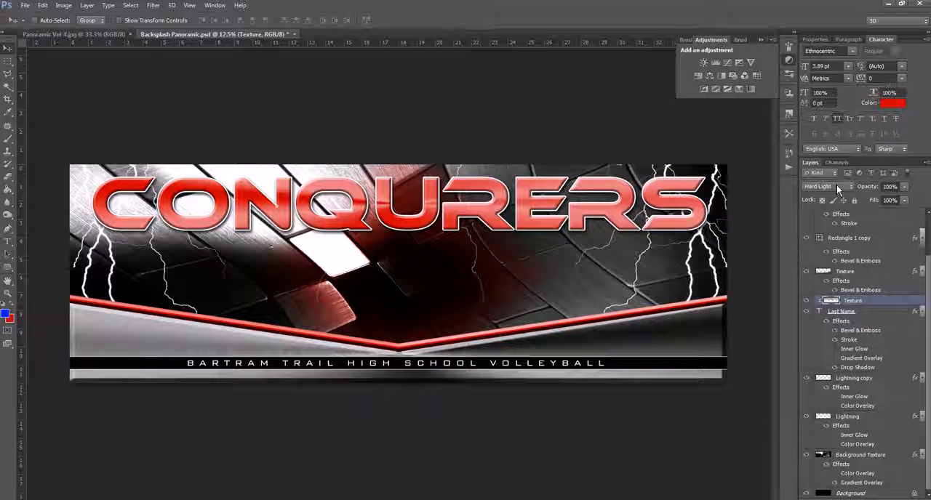
key(Down)
key(Down)
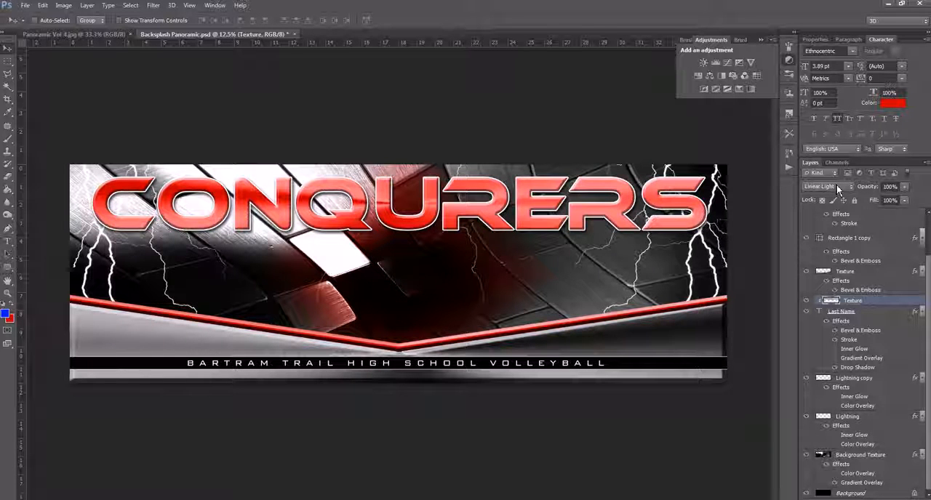
key(Down)
key(Down)
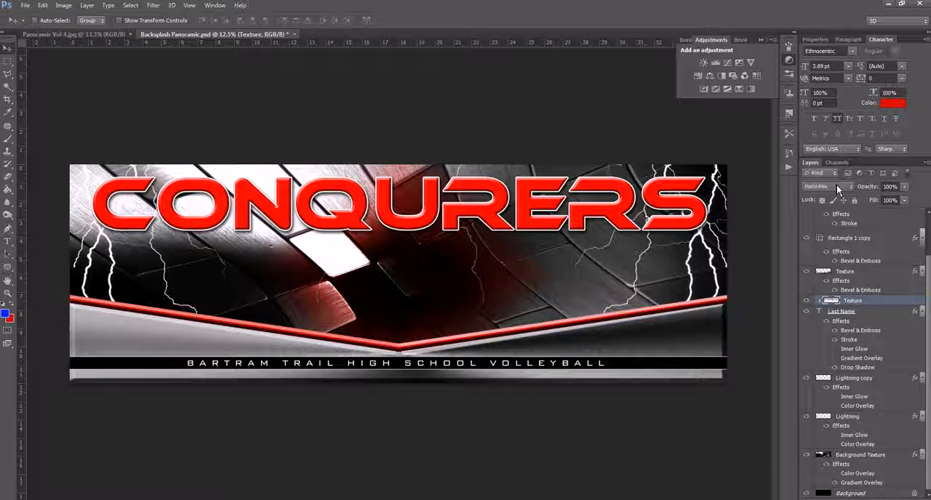
key(Down)
key(Down)
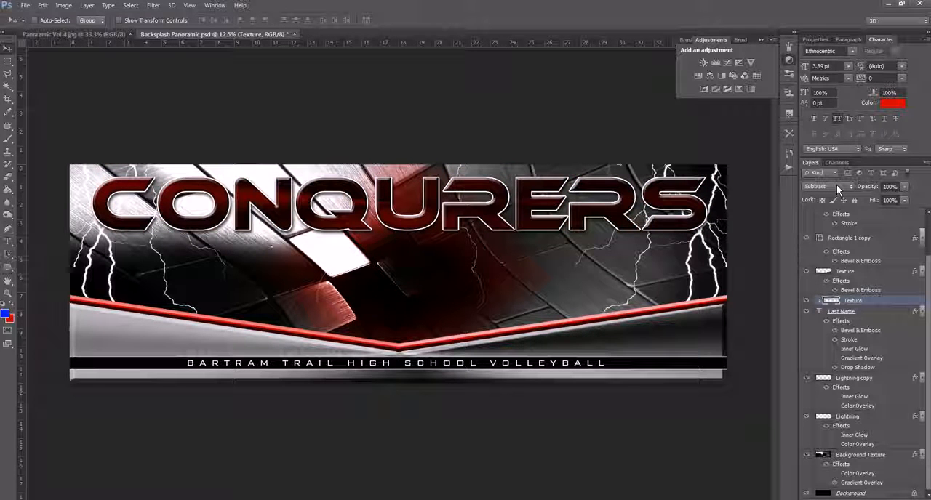
key(Down)
key(Down)
key(Down)
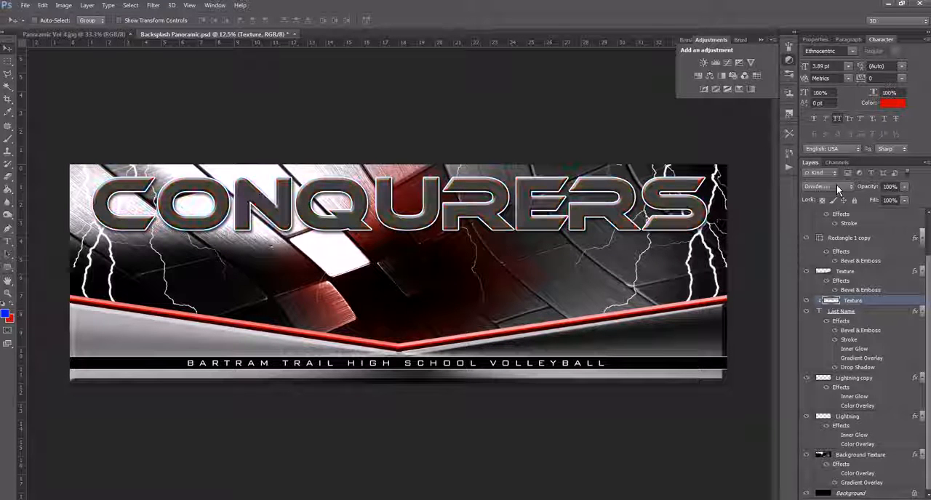
key(Down)
key(Down)
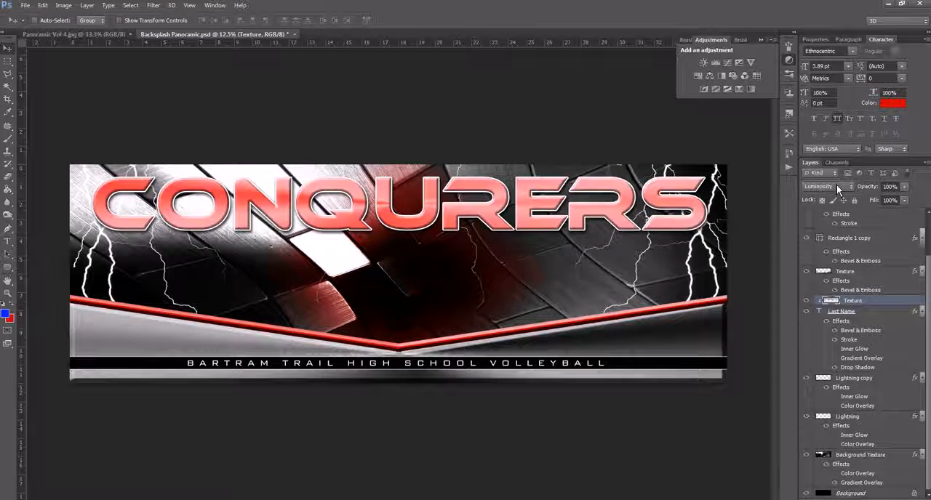
key(Up)
key(Up)
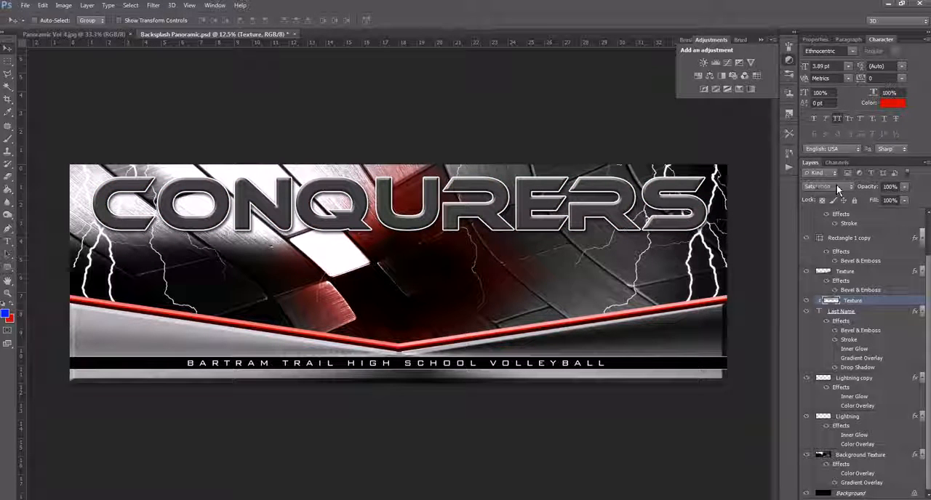
key(Up)
key(Up)
key(Up)
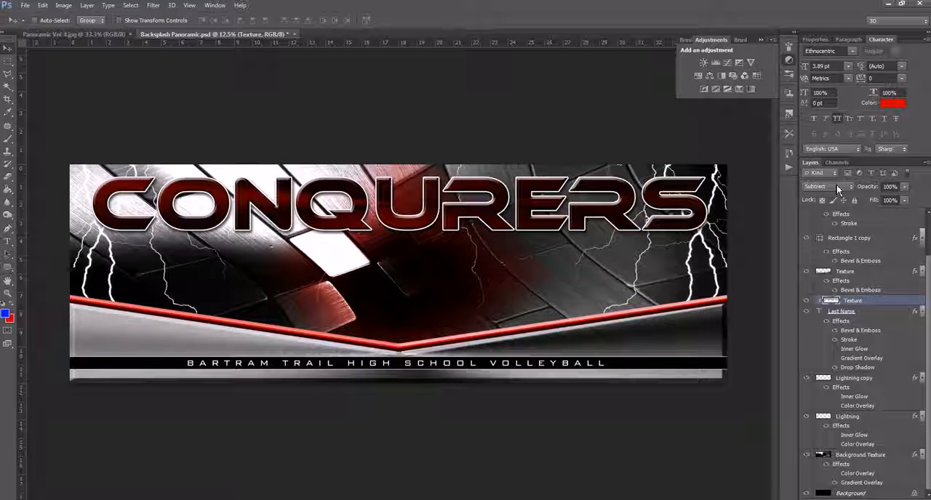
key(Up)
key(Up)
key(Up)
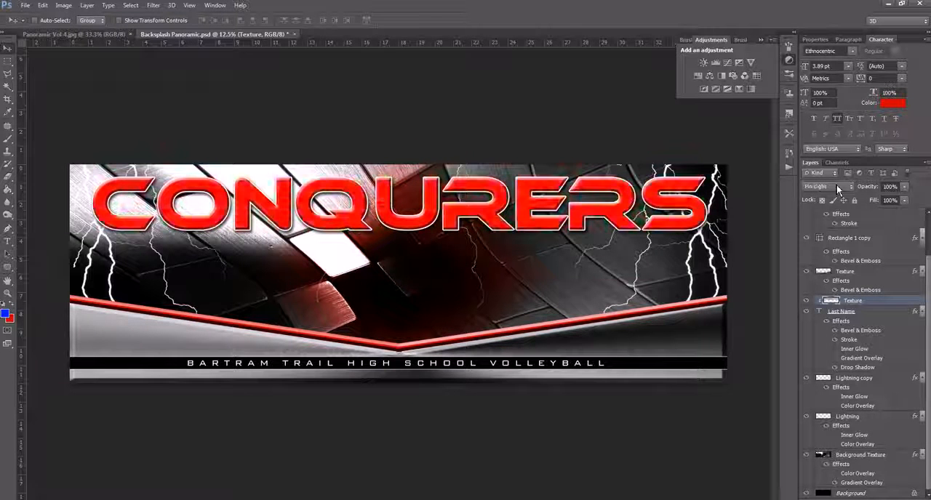
key(Up)
key(Up)
key(Up)
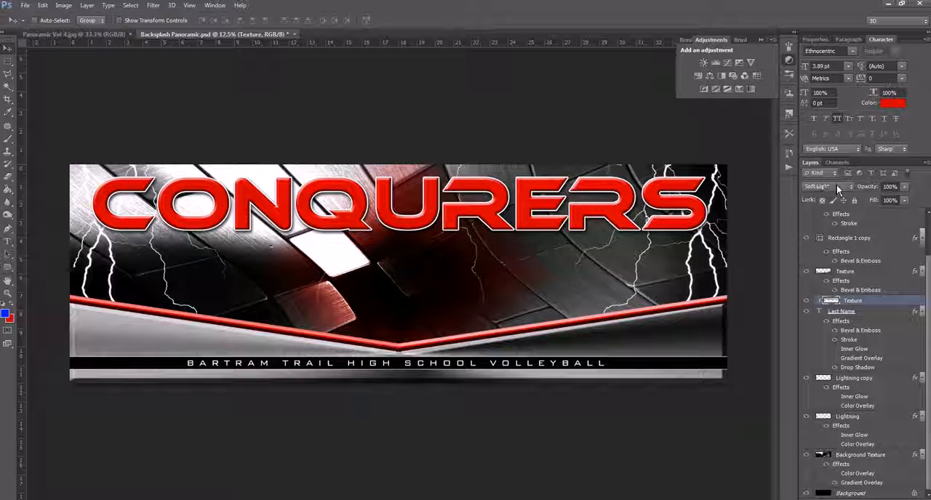
key(Up)
key(Up)
key(Up)
key(Up)
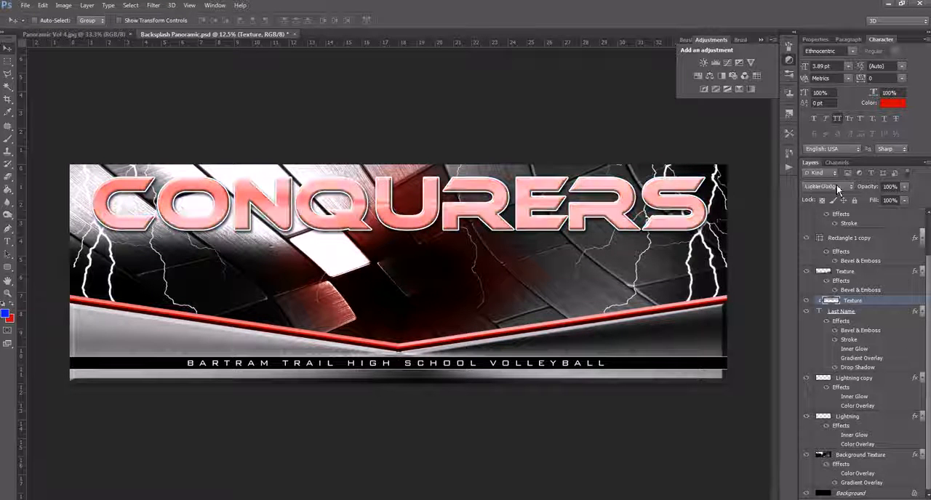
key(Up)
key(Up)
key(Up)
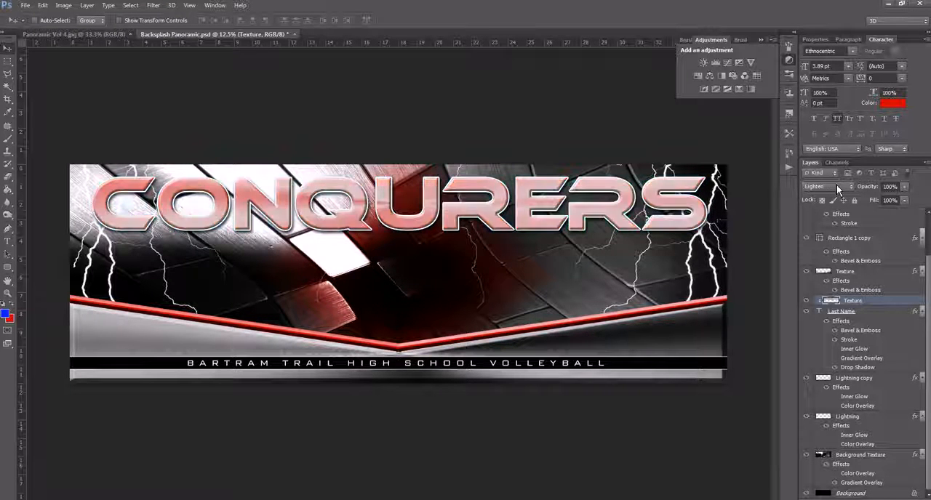
key(Up)
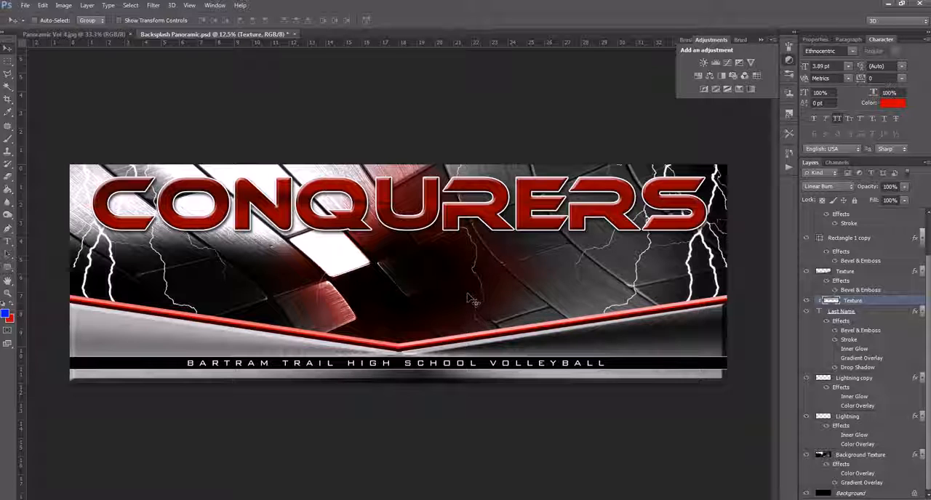
- Replace the CONQURERS title text on the Last Name layer with MUSTANGS
click(8, 243)
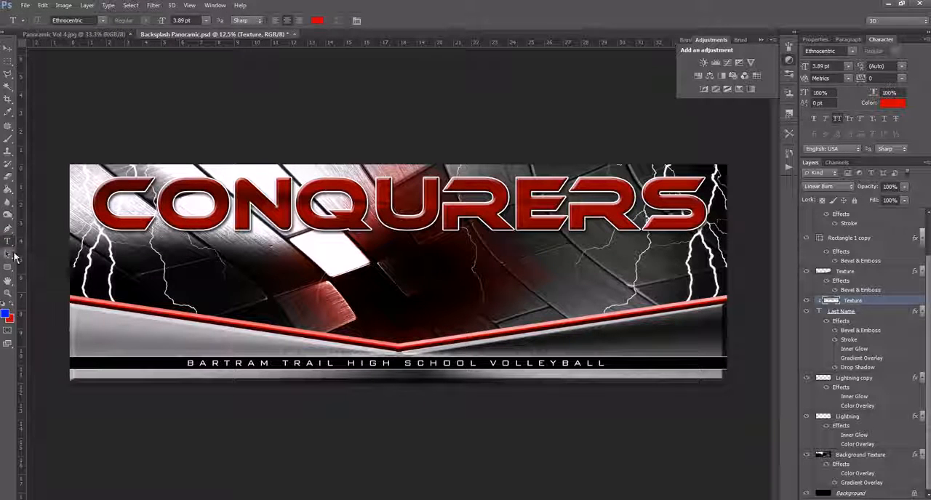
drag(100, 209, 727, 216)
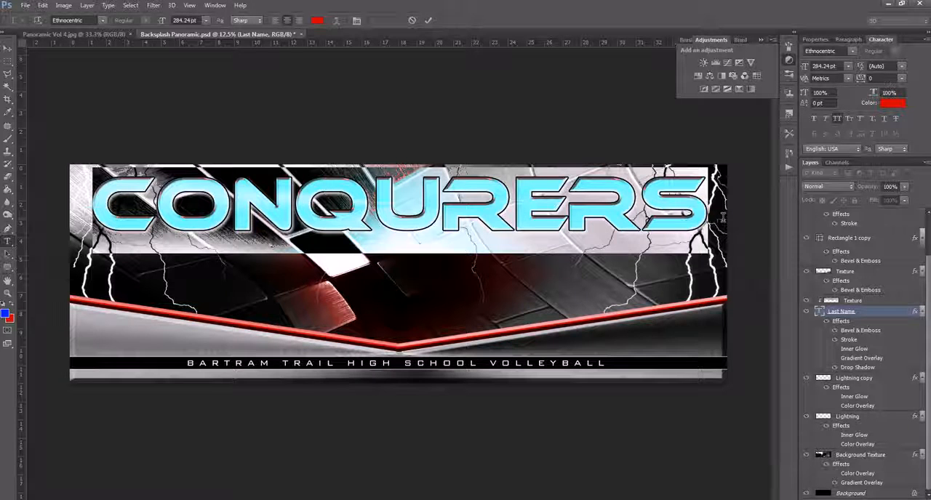
text(MUSTANGS)
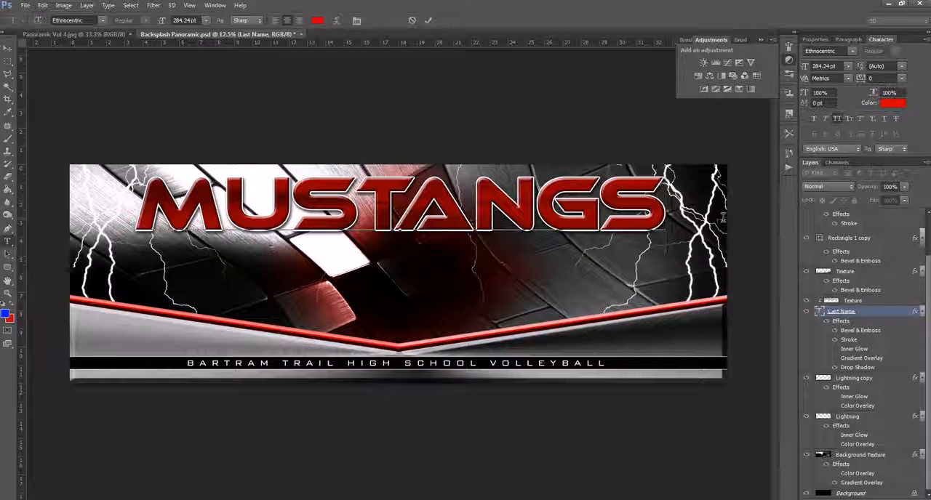
click(427, 20)
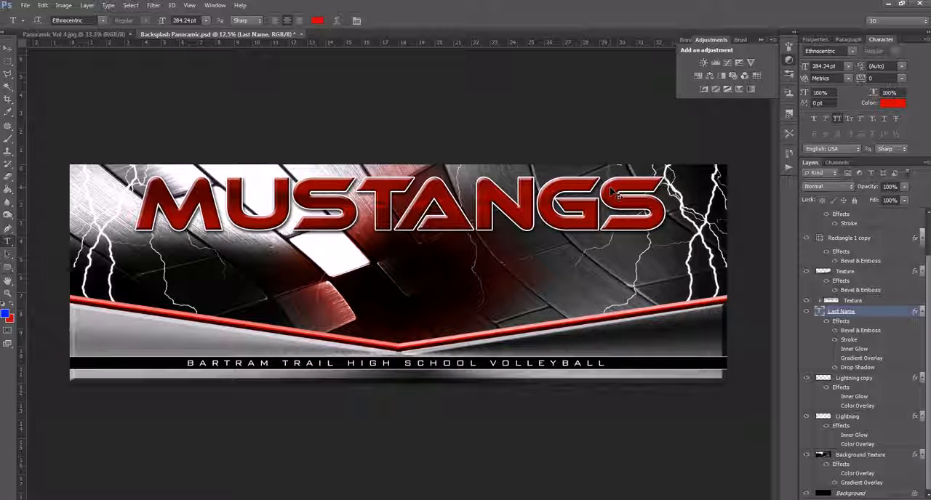
- Stretch the MUSTANGS title horizontally to about 114% width so it spans the banner, keeping its height
key(ctrl+t)
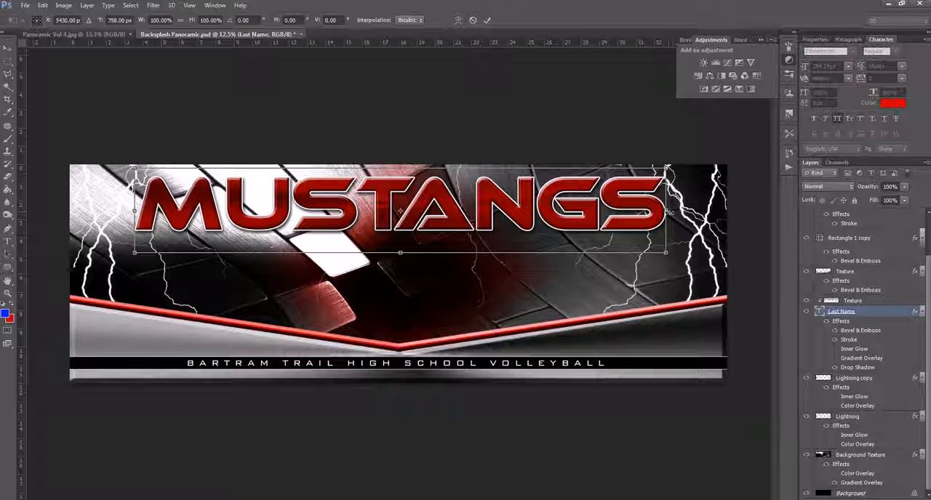
drag(668, 211, 706, 209)
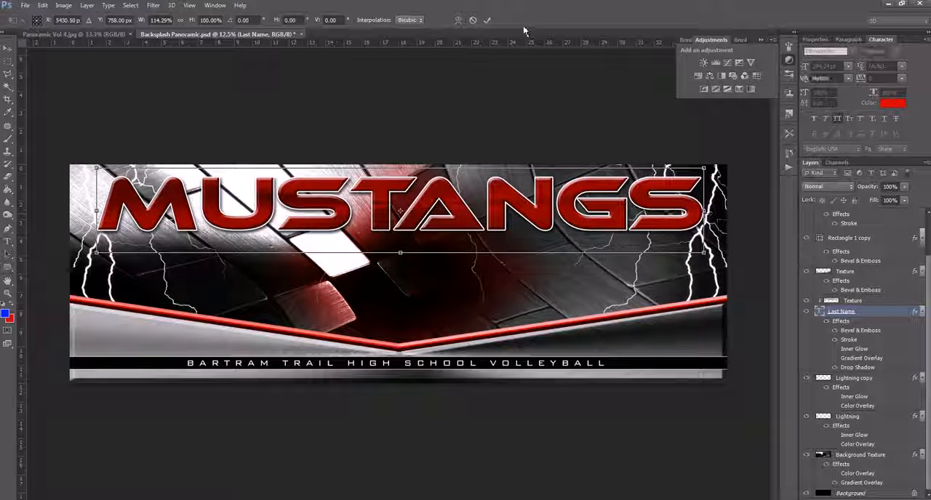
click(489, 20)
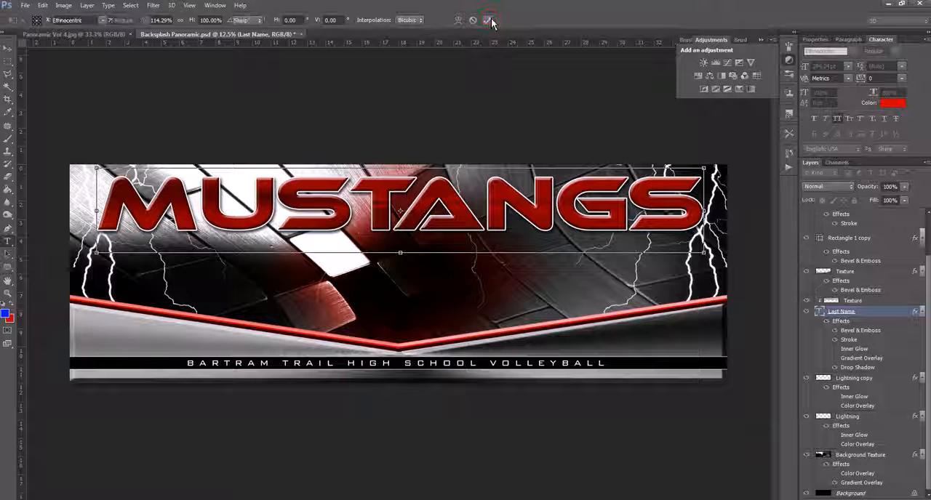
drag(187, 362, 644, 380)
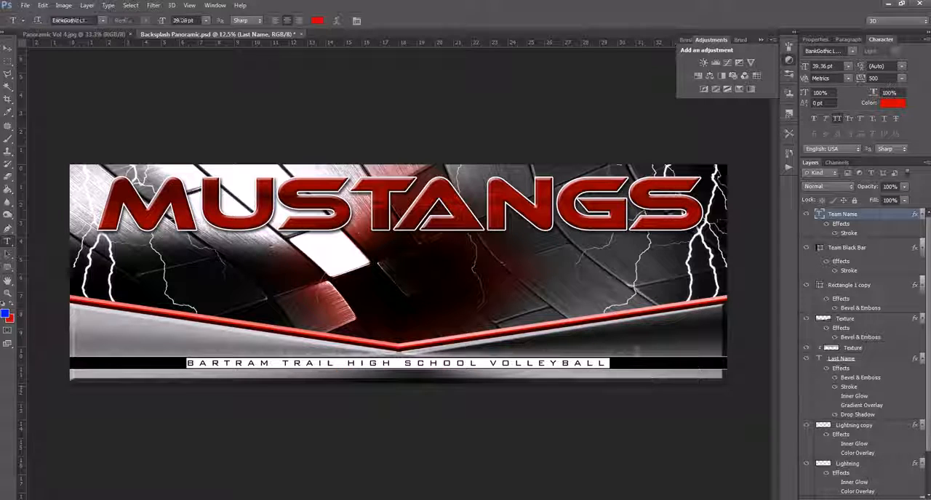
click(8, 49)
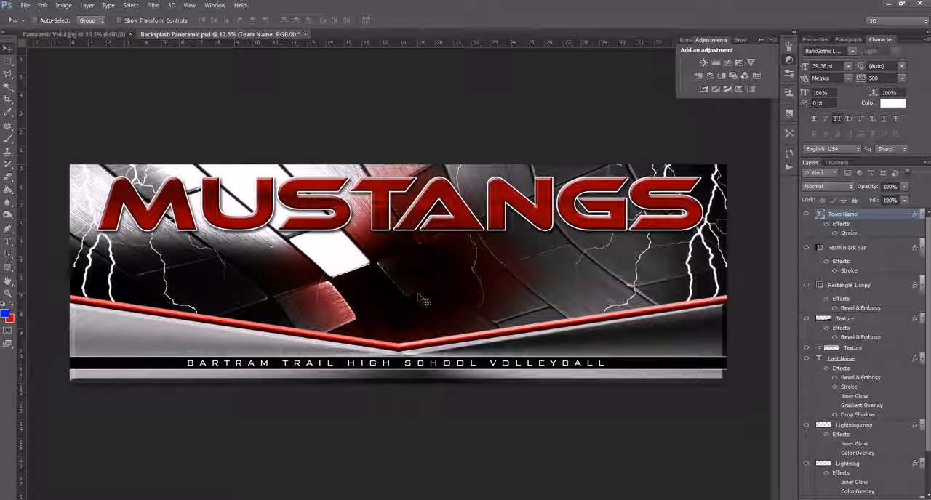
- Close the Backsplash Panoramic document and move on to the Bracket Panoramic template
click(307, 34)
click(483, 200)
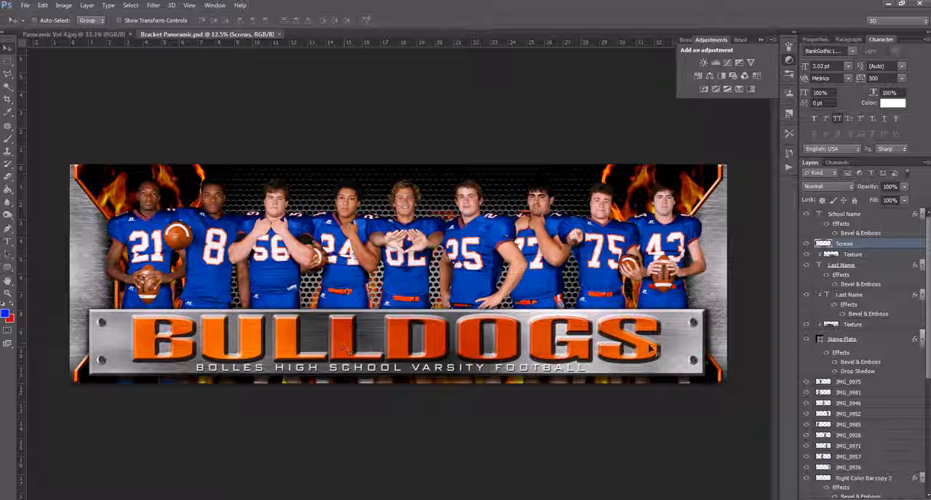
- Set the BULLDOGS title's text colour to blue 0147b8, sampled from a player's jersey, and copy its hex value
right_click(445, 348)
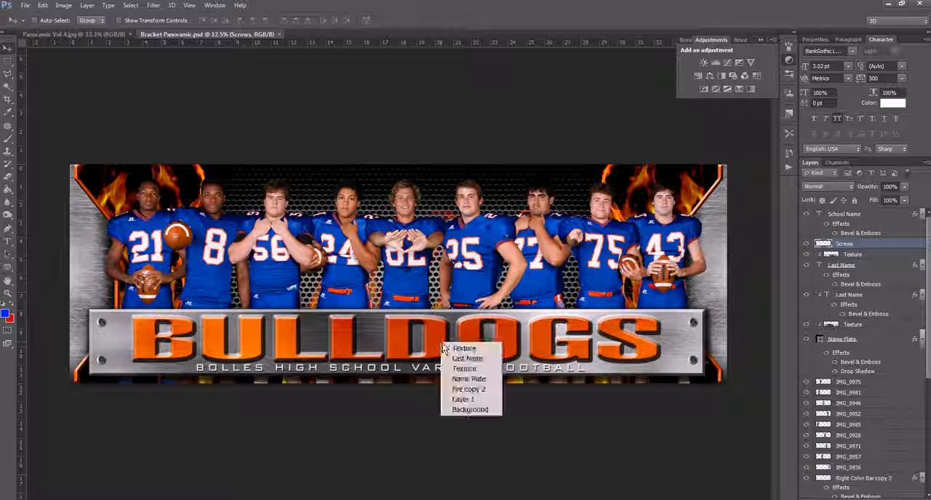
click(465, 359)
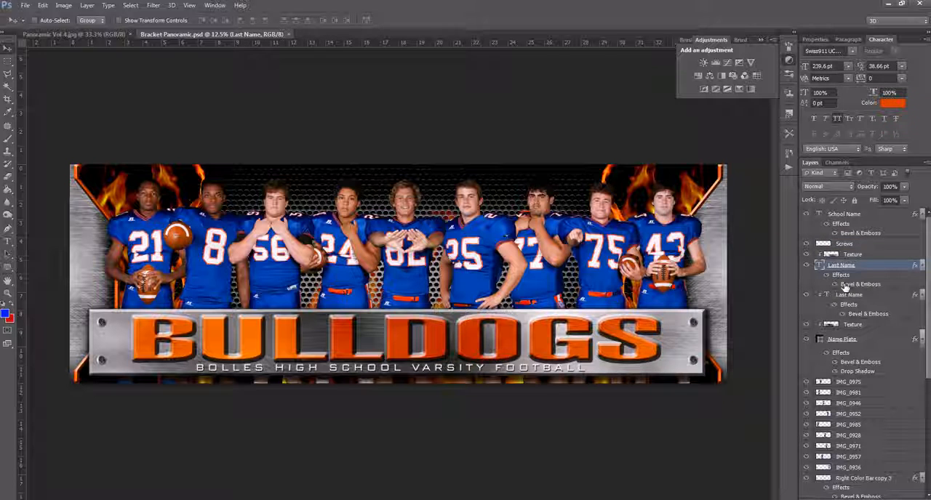
click(893, 104)
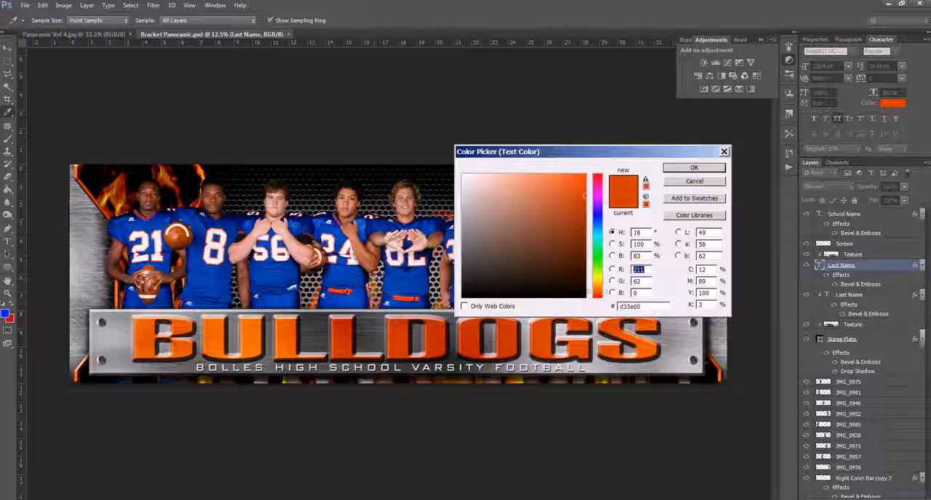
click(347, 270)
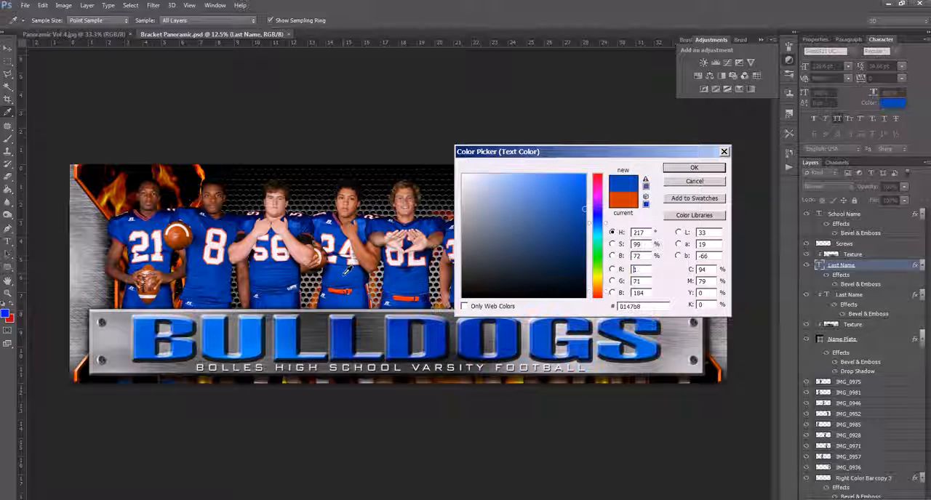
double_click(647, 307)
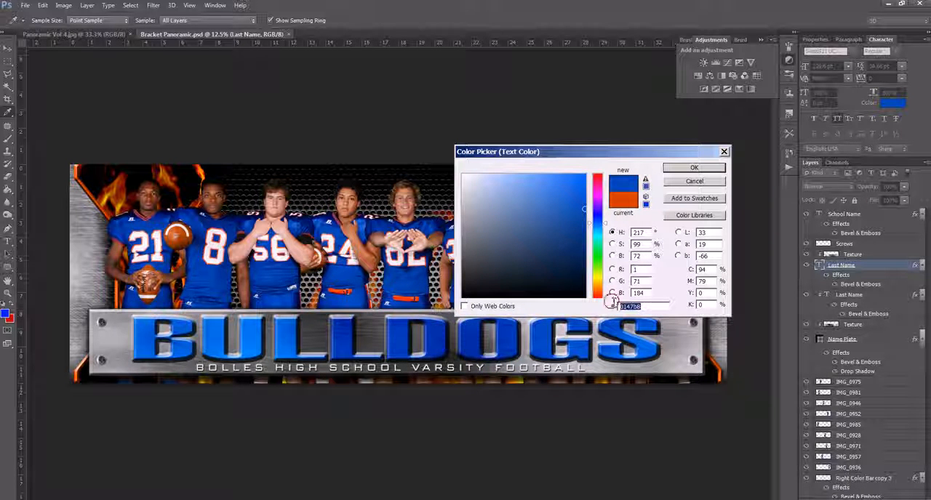
click(692, 167)
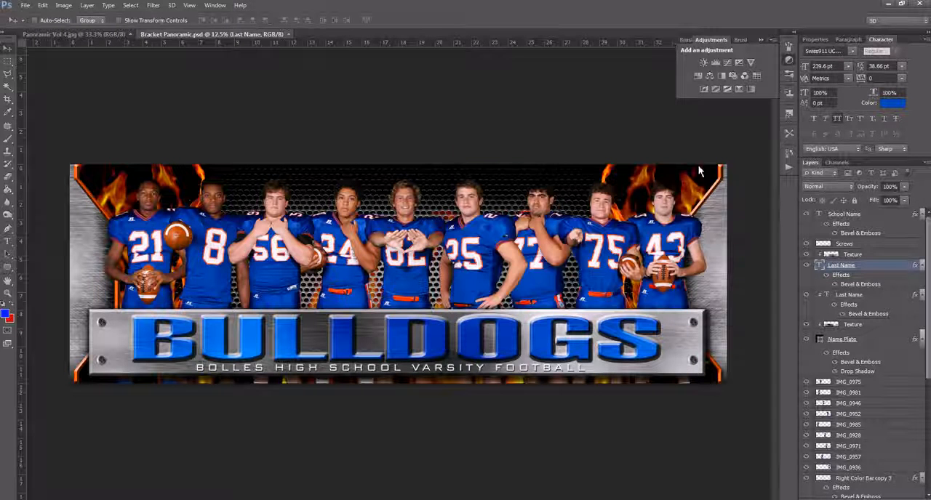
- Change the colour overlay of the Right Color Bar copy 3 layer to the copied blue 0147b8 and apply the layer style
right_click(710, 203)
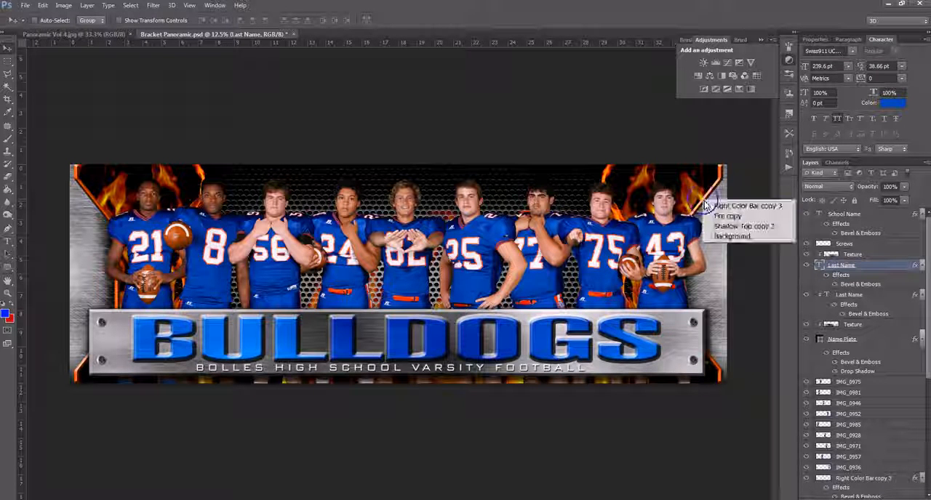
click(716, 207)
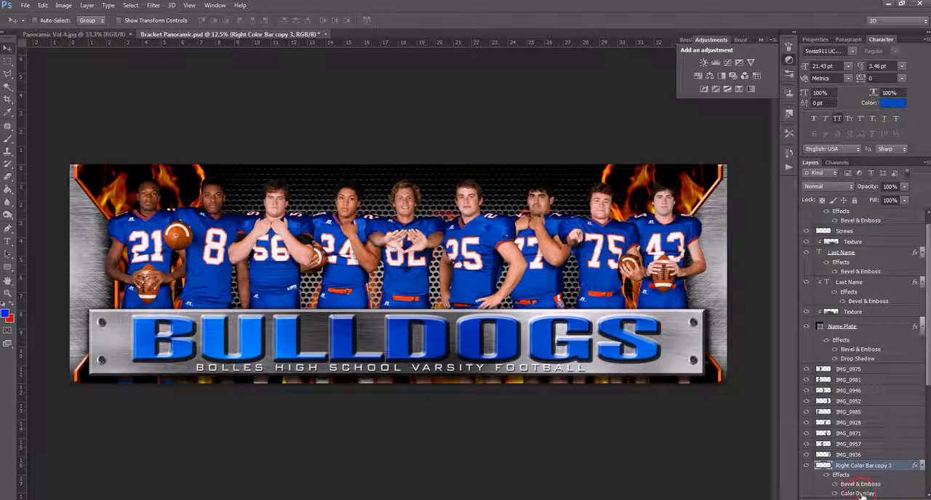
double_click(858, 494)
click(761, 178)
drag(659, 307, 558, 308)
key(ctrl+v)
click(693, 167)
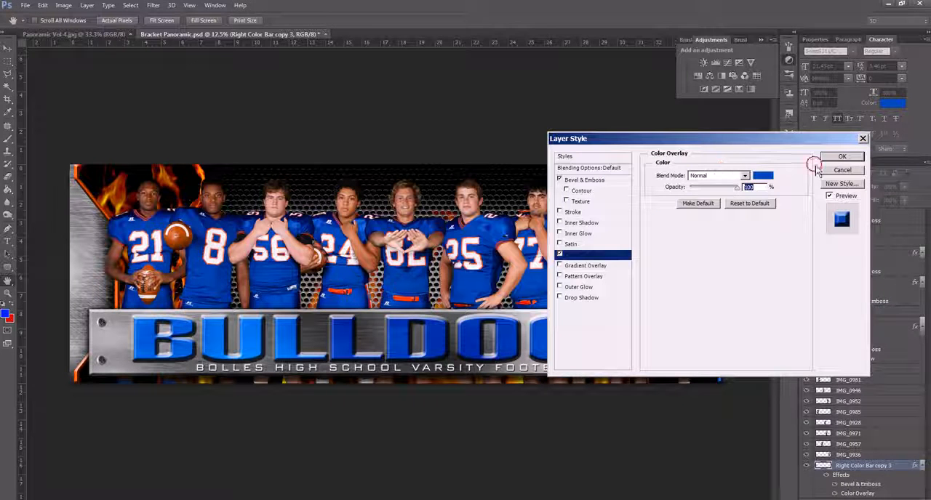
click(840, 157)
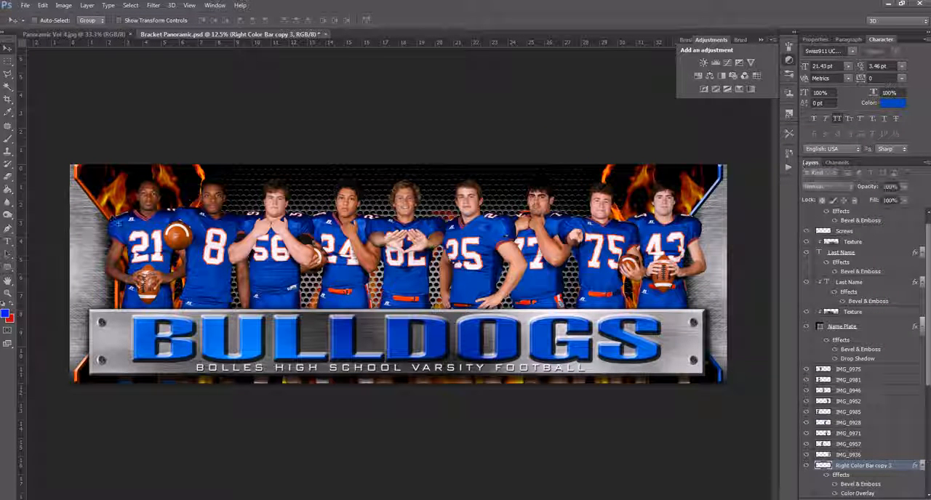
- Change the colour overlay of the Right Color Bar copy 2 layer to the copied blue 0147b8 and apply the layer style
right_click(119, 212)
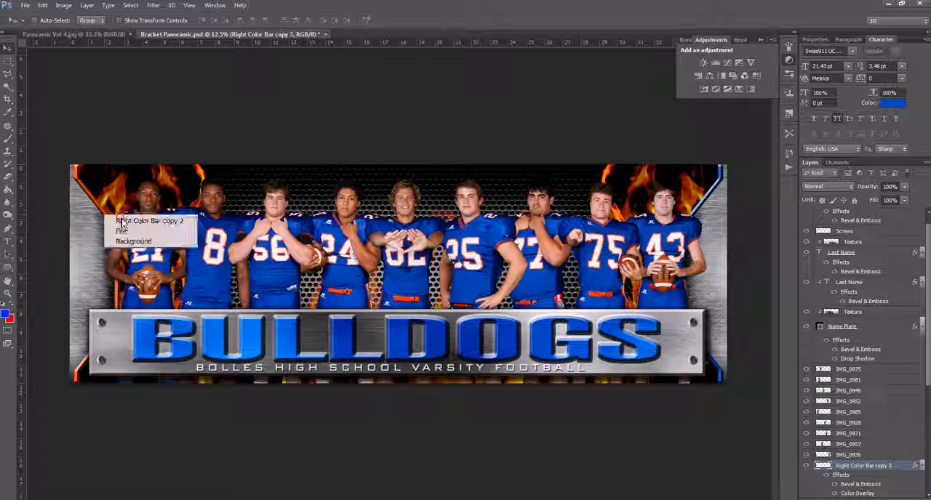
click(142, 217)
scroll(858, 487, down, 2)
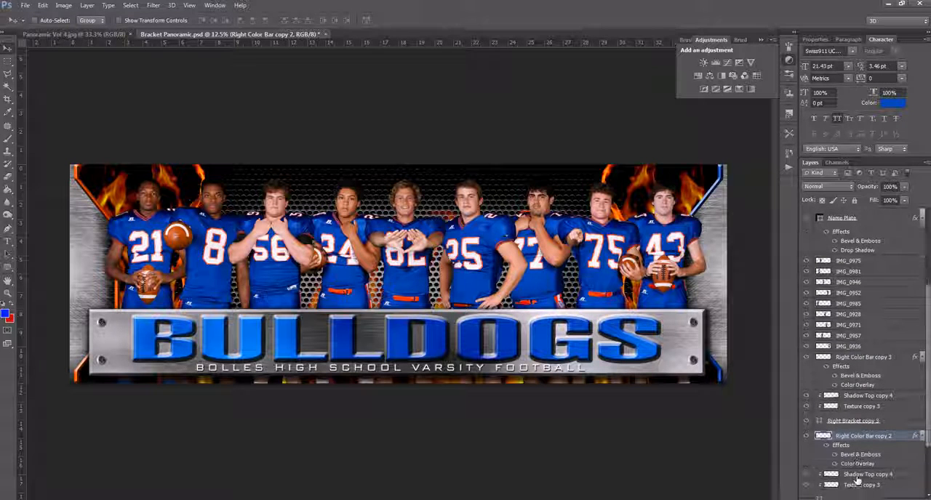
double_click(858, 464)
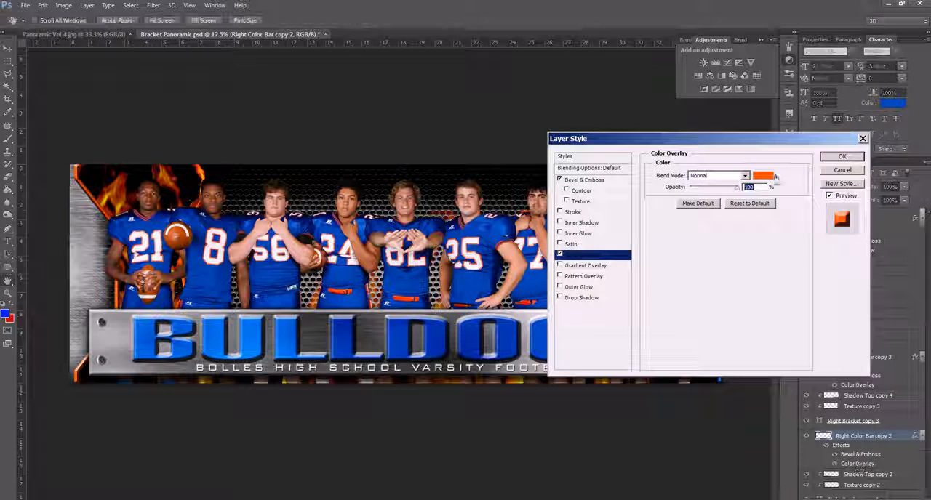
click(763, 176)
drag(652, 308, 565, 299)
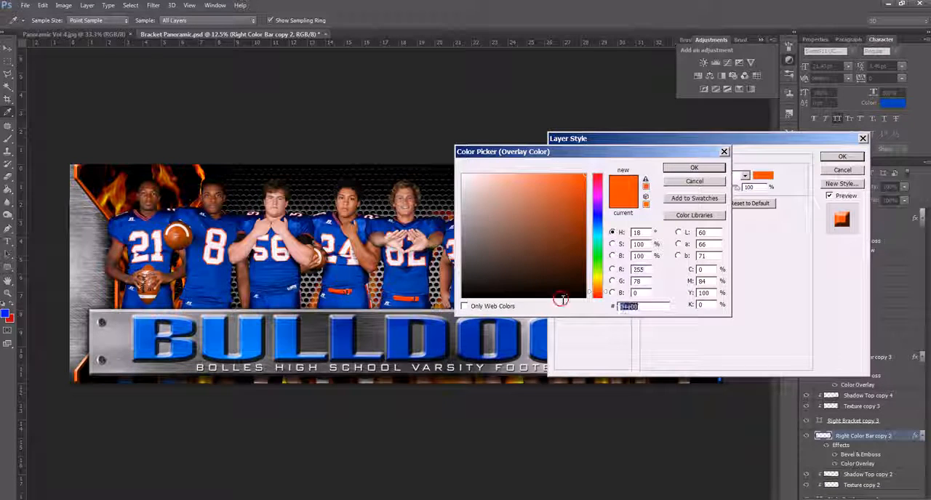
key(ctrl+v)
click(720, 171)
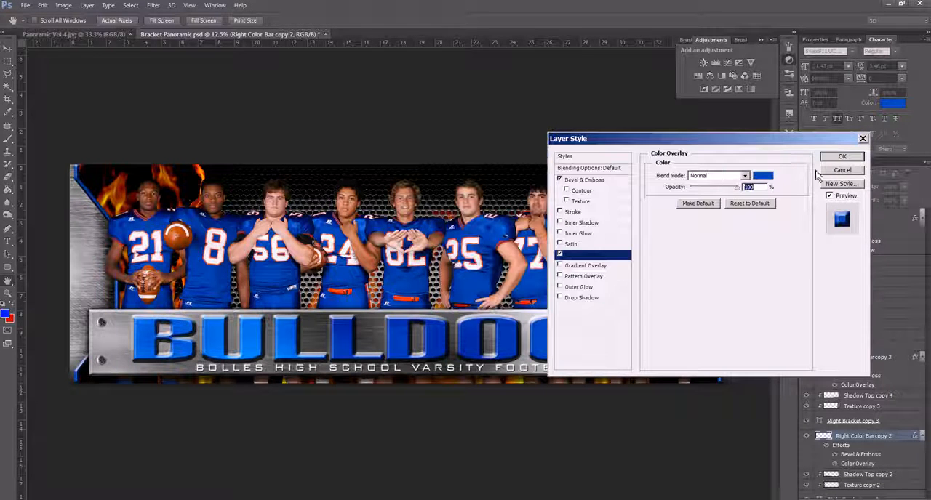
click(841, 157)
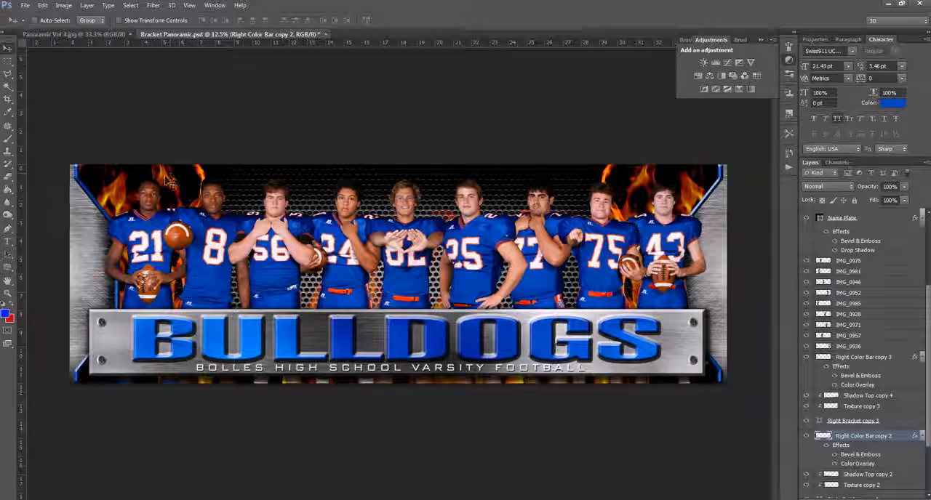
- Select the Fire layer from the flames above the first player and locate it in the layer stack
right_click(168, 182)
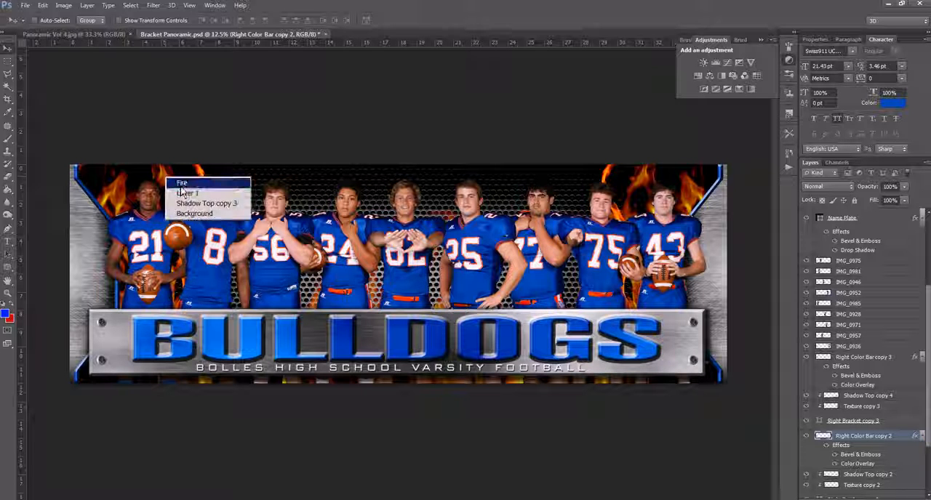
click(182, 181)
scroll(860, 440, down, 2)
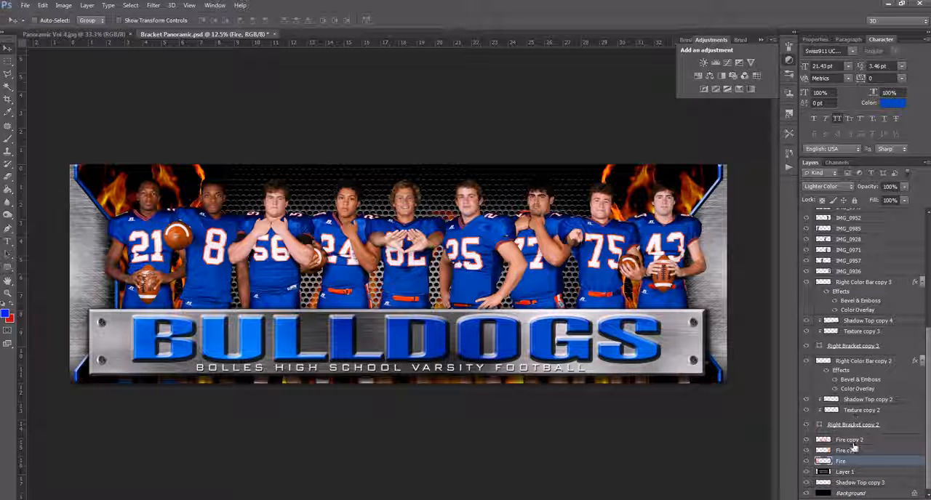
- Delete all the player photo layers from IMG_0975 down to IMG_0936
right_click(616, 251)
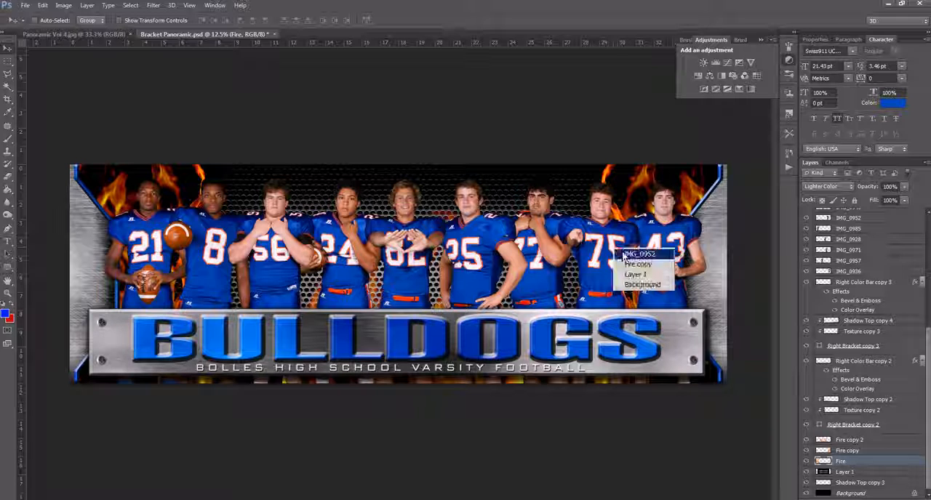
click(636, 259)
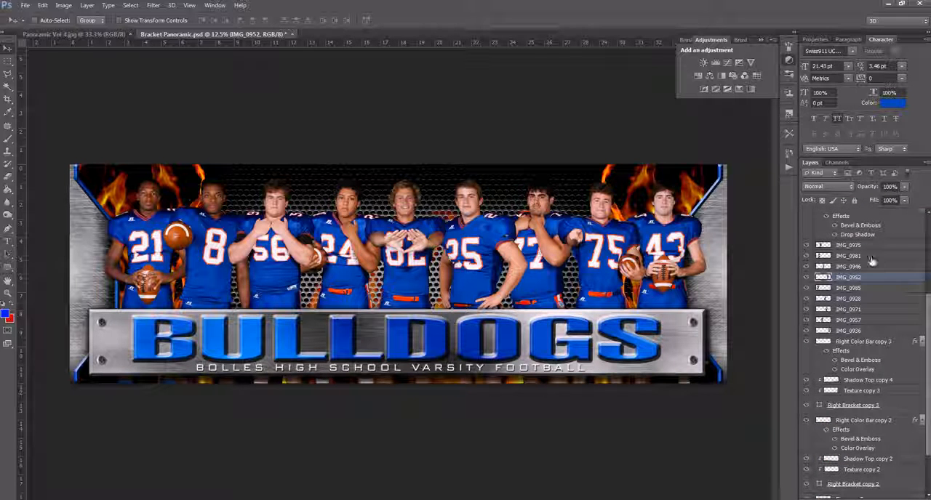
click(871, 246)
shift+click(872, 330)
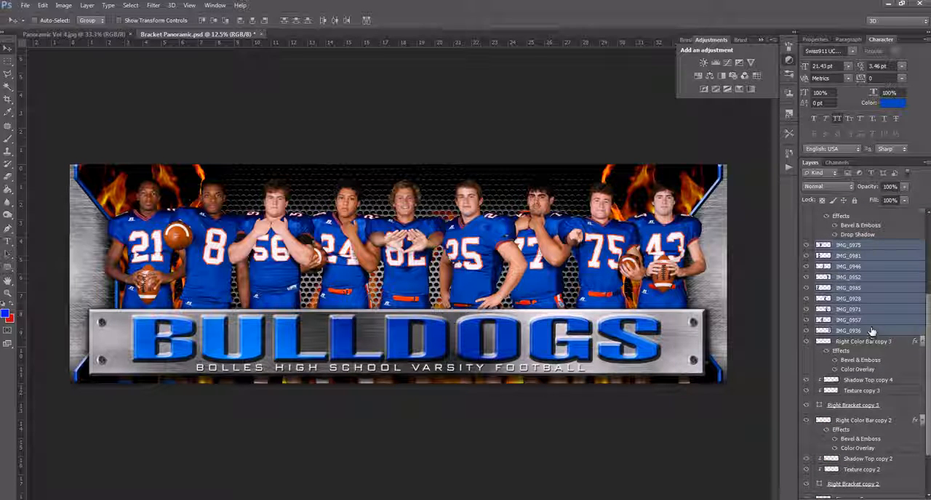
key(Delete)
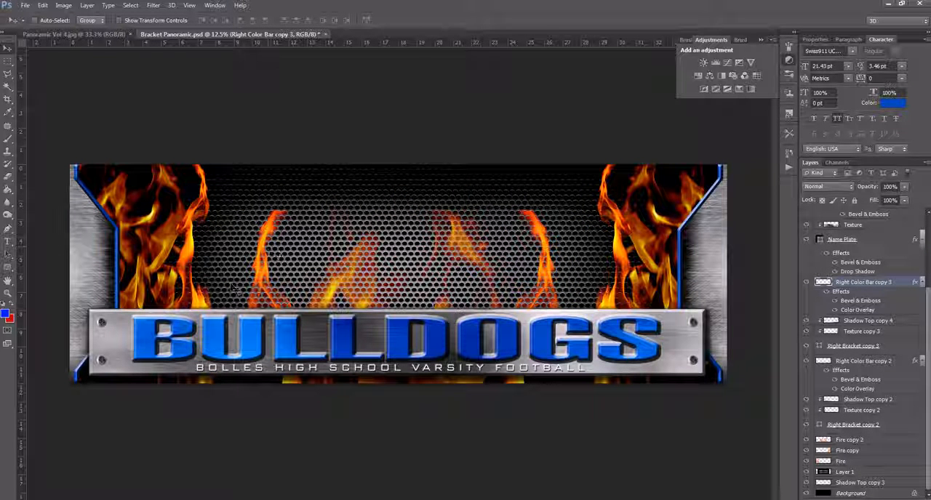
- Identify the layers holding the flames and hide the Fire copy 2 layer with the central flames
right_click(173, 240)
click(194, 249)
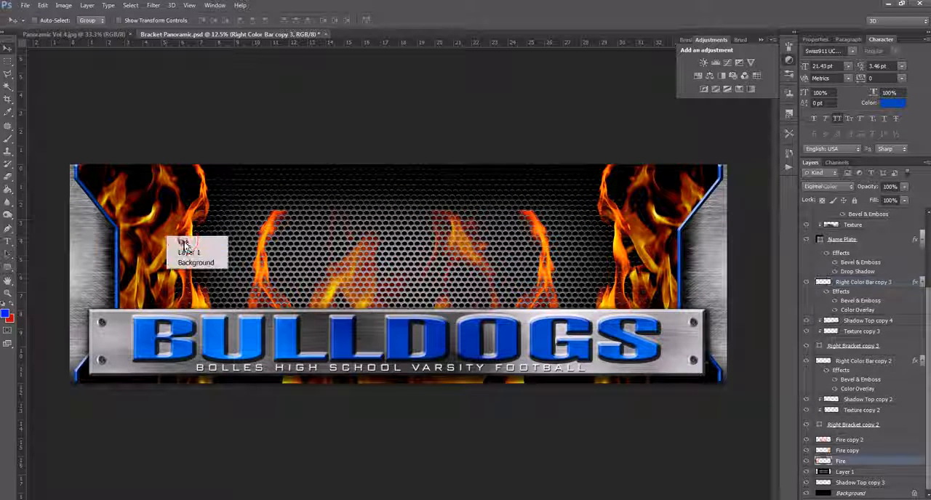
right_click(265, 251)
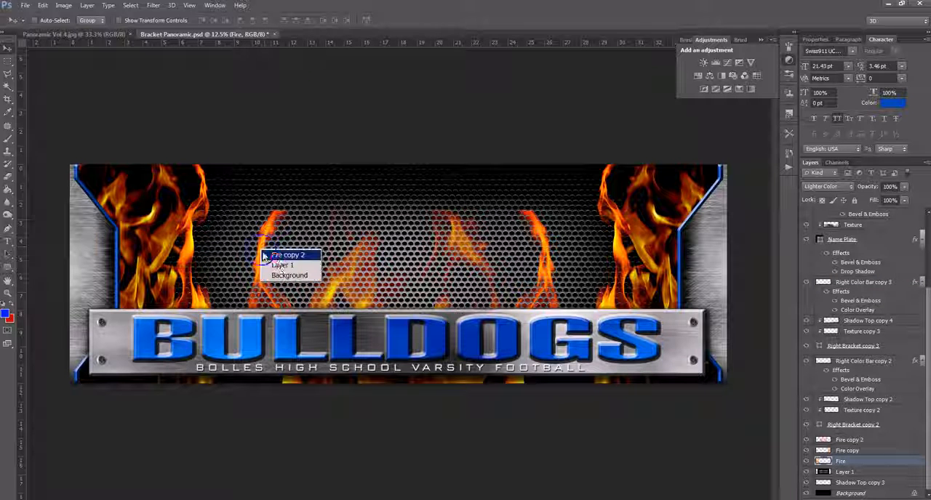
right_click(261, 248)
click(281, 256)
click(806, 440)
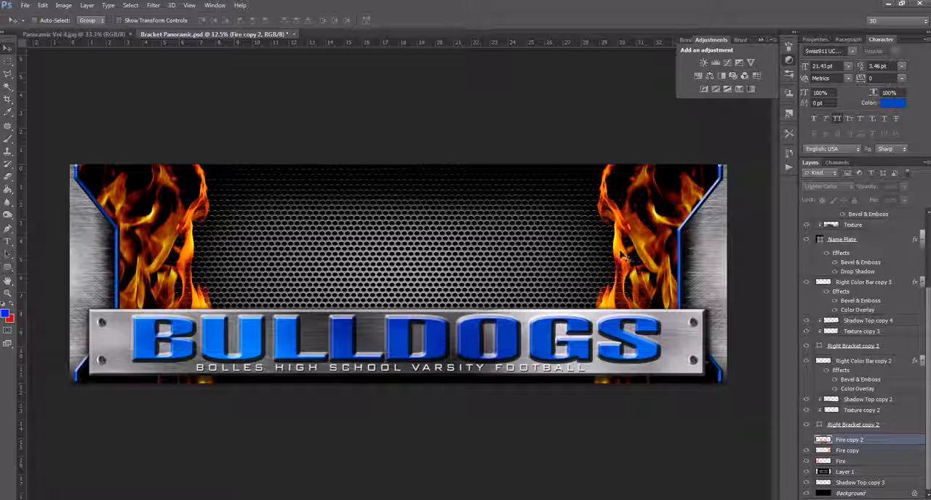
- Hide the Fire copy and Fire layers that hold the flames beside the two brackets
right_click(633, 238)
click(654, 245)
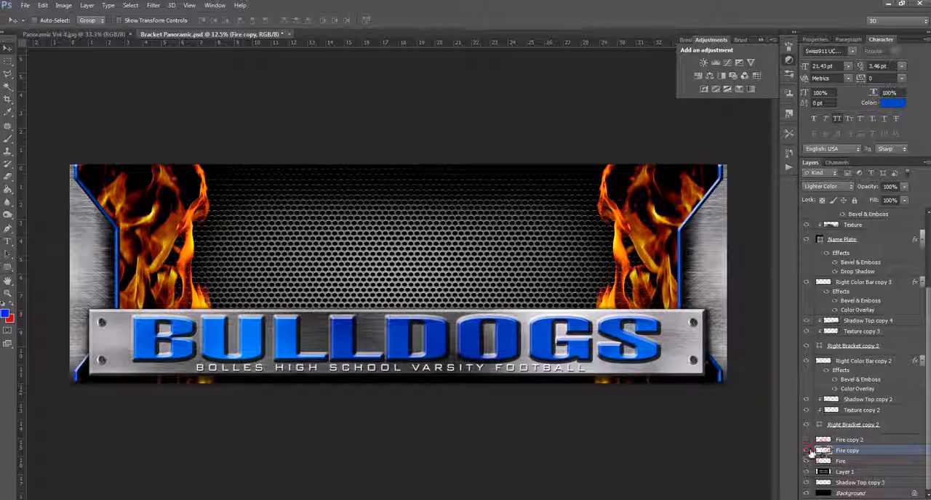
click(807, 451)
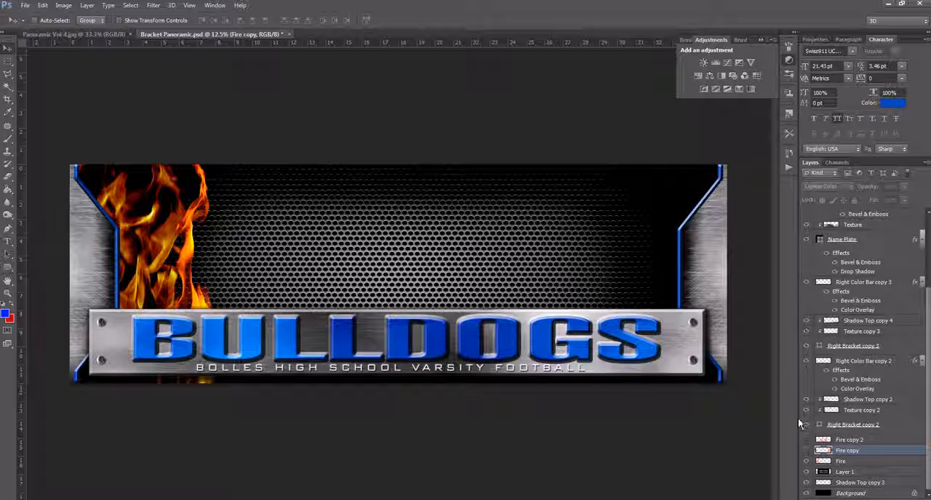
click(805, 461)
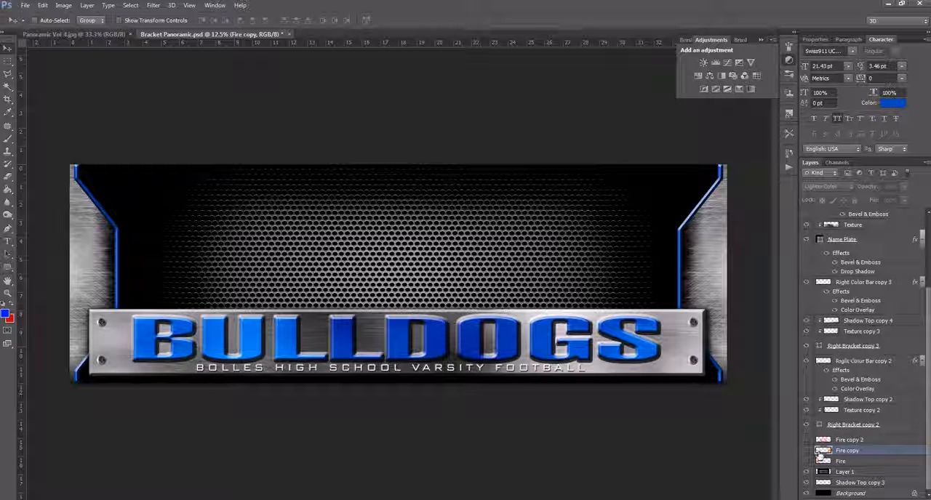
- Show the Fire, Fire copy and Fire copy 2 layers again
click(808, 462)
click(807, 451)
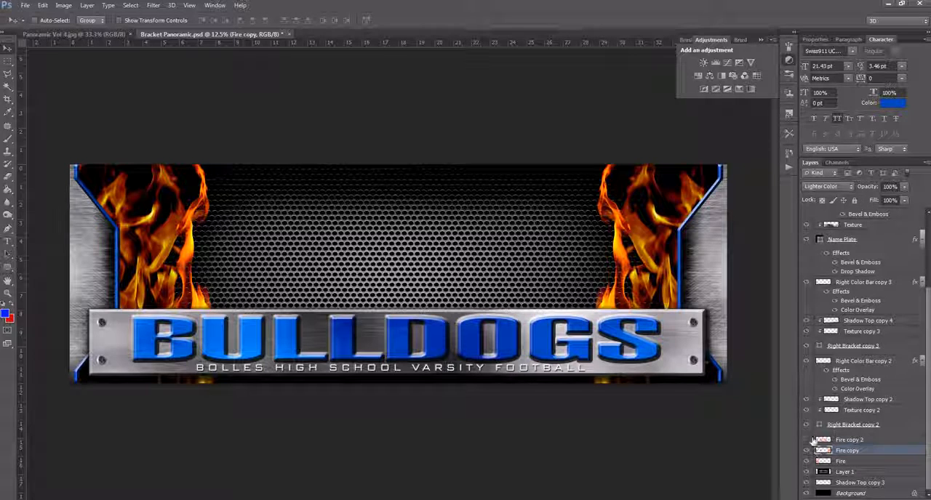
click(807, 441)
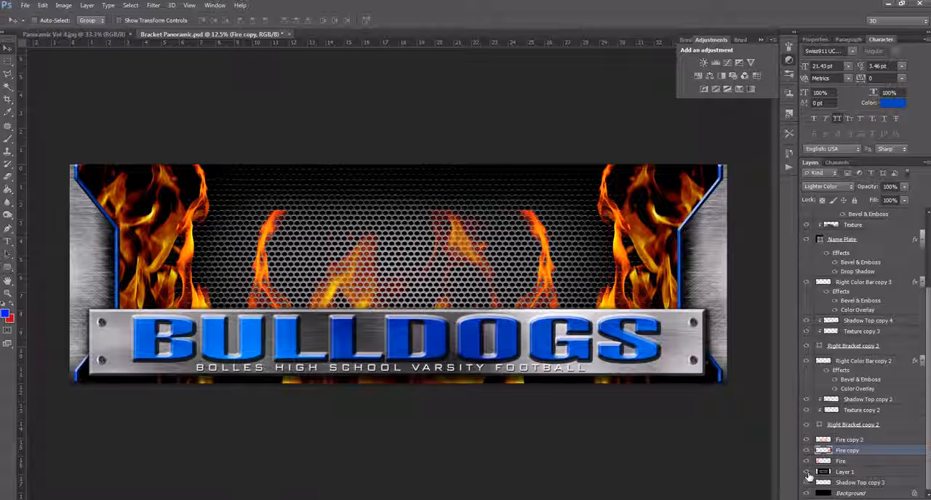